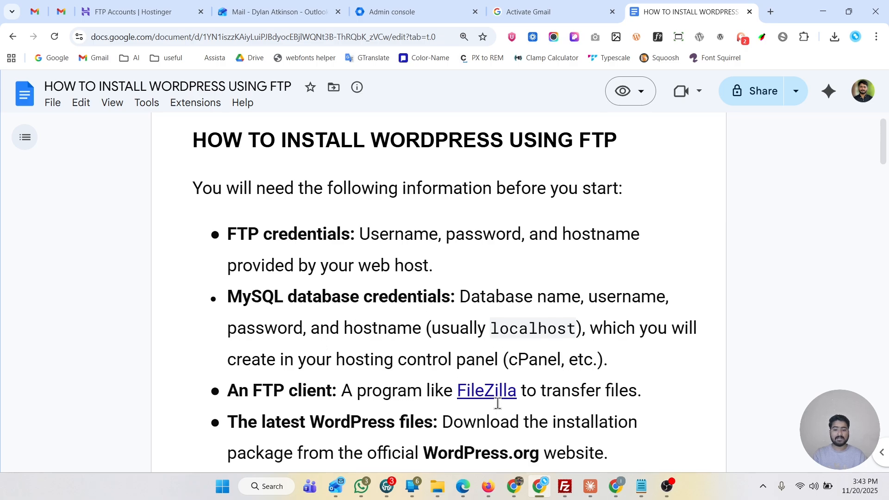
# Open the guide's FileZilla download link, and open the WordPress.org site in another new tab.
pyautogui.moveTo(493, 395)
pyautogui.click(535, 429)
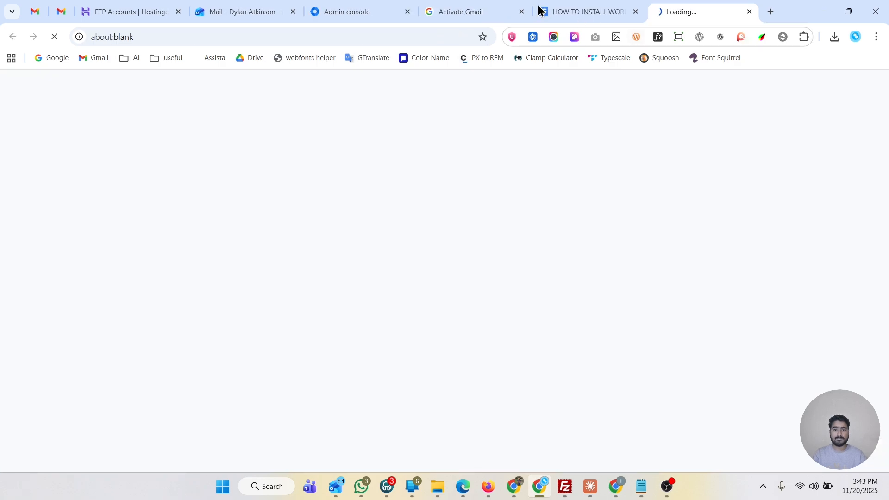
pyautogui.hotkey('ctrl', 'shift', 'Tab')
pyautogui.moveTo(431, 456); pyautogui.dragTo(539, 456)
pyautogui.rightClick(539, 456)
pyautogui.click(555, 399)
pyautogui.click(778, 14)
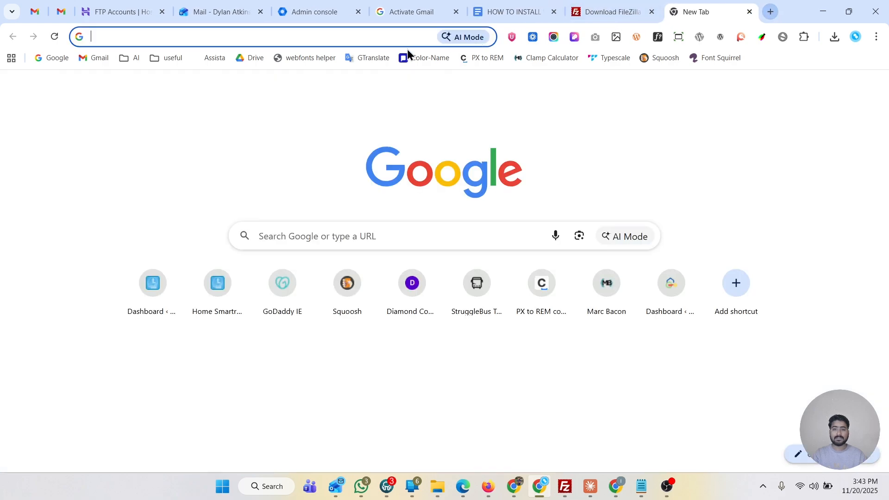
pyautogui.rightClick(387, 43)
pyautogui.click(423, 157)
# Review the FileZilla download page and the WordPress.org site, and close both to return to the installation guide.
pyautogui.click(601, 6)
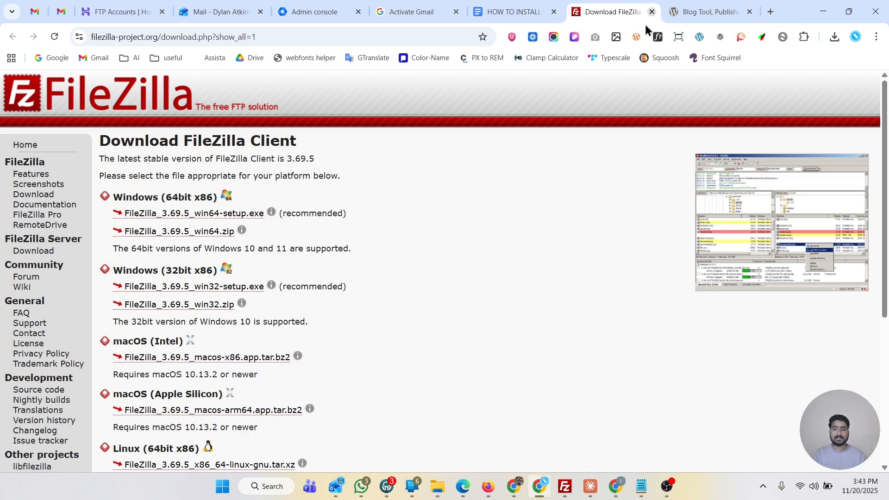
pyautogui.click(681, 10)
pyautogui.click(622, 6)
pyautogui.click(651, 11)
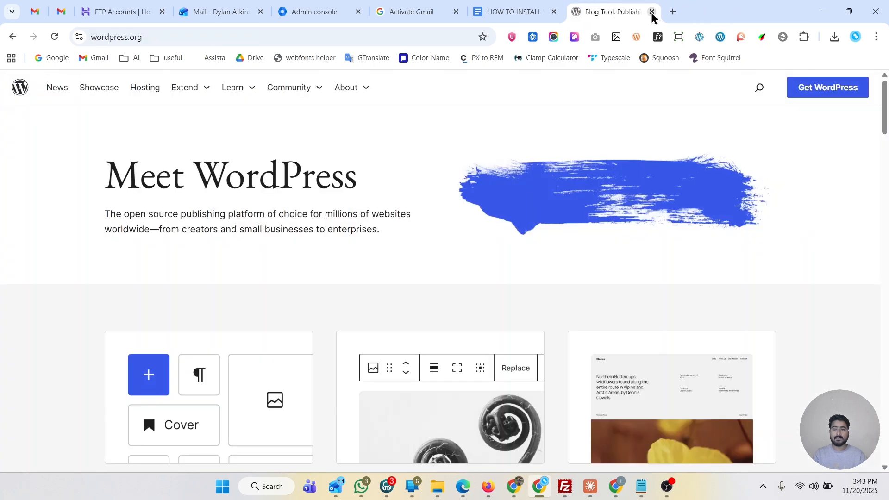
pyautogui.click(651, 12)
pyautogui.click(489, 309)
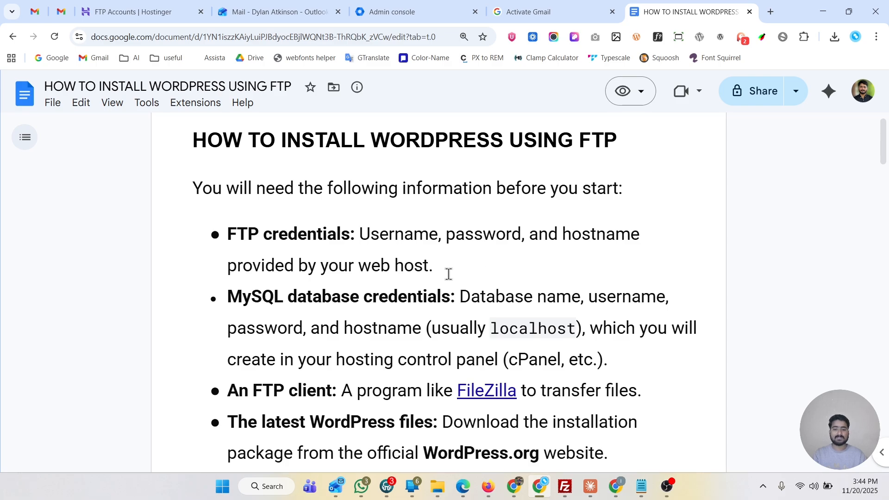
# Switch to FileZilla and enter host 94.130.0.205 and username thecomparist_com from the FTP credentials in the Notepad notes.
pyautogui.click(566, 485)
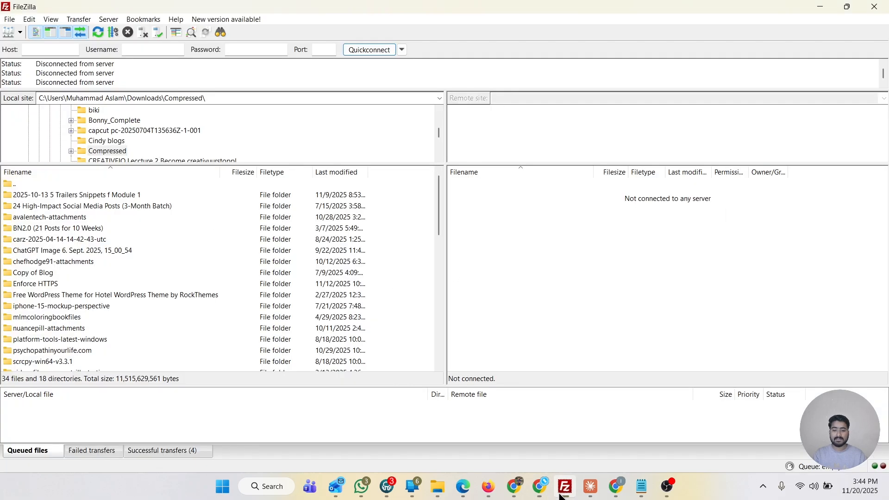
pyautogui.click(641, 486)
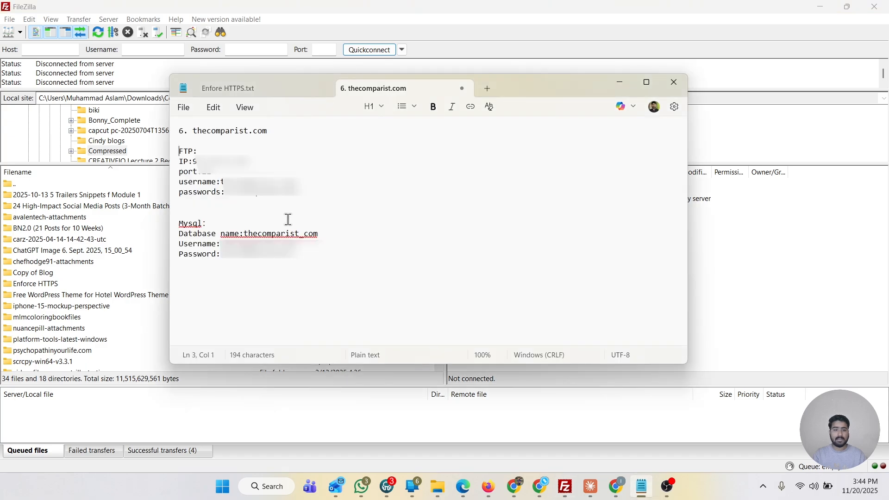
pyautogui.moveTo(262, 83); pyautogui.dragTo(888, 88)
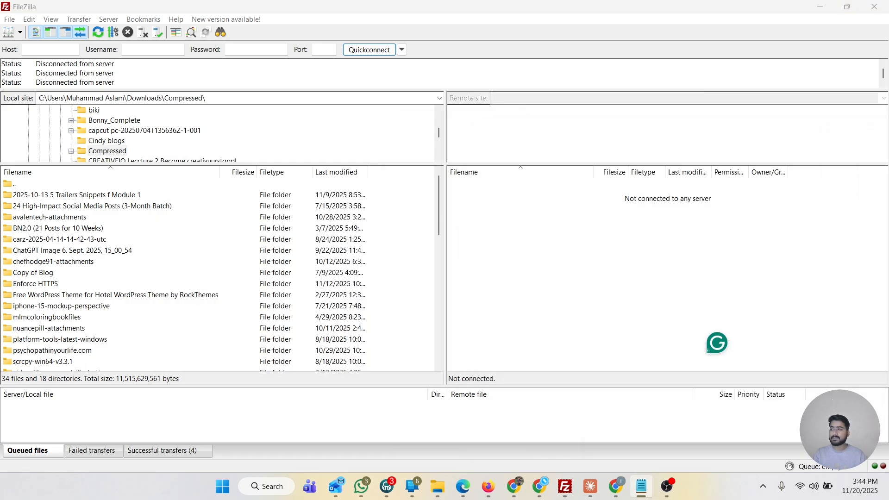
pyautogui.click(60, 51)
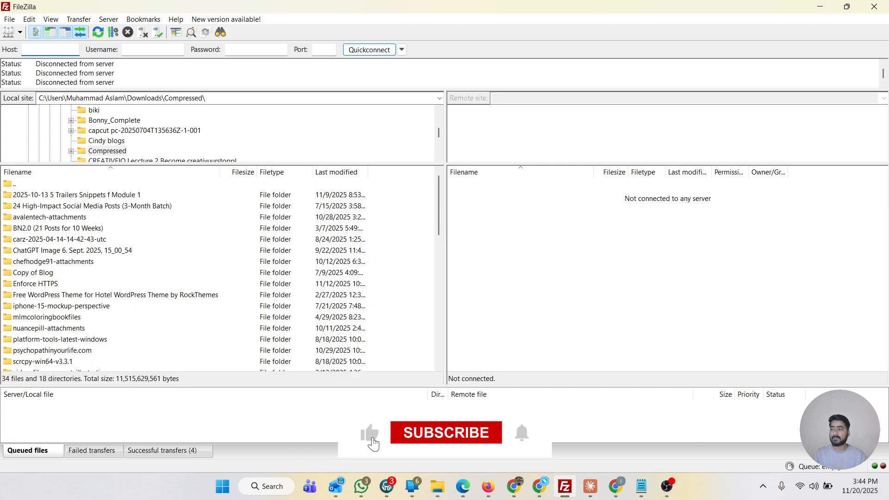
pyautogui.write('94.130.0.205')
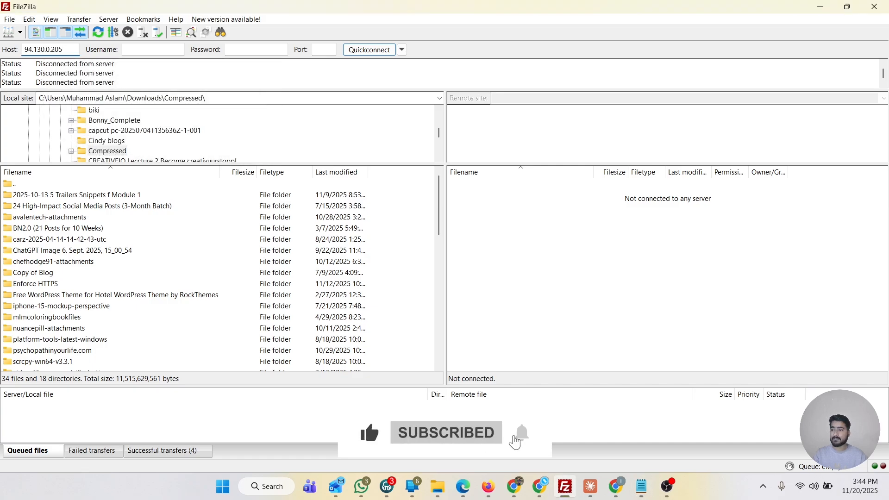
pyautogui.hotkey('alt', 'Tab')
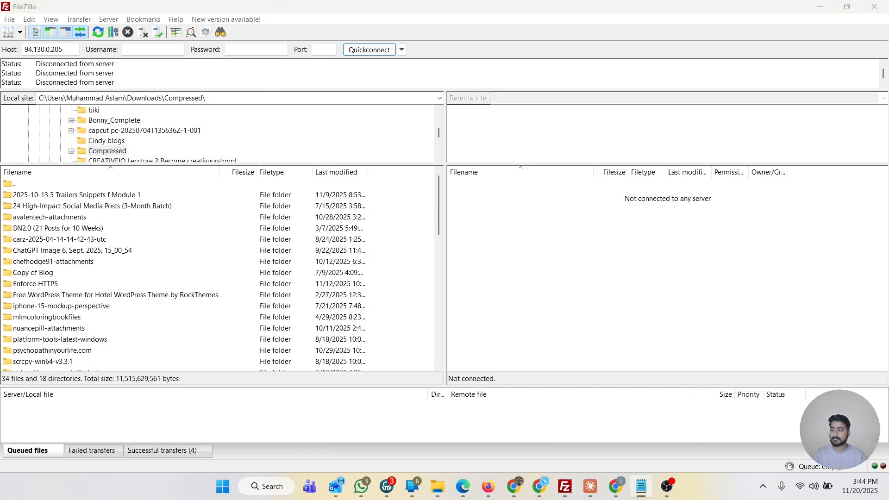
pyautogui.hotkey('alt', 'Tab')
pyautogui.press('Tab')
pyautogui.write('thecomparist_com')
# Enter the FTP password from the notes, set the port to 21, and connect to the server.
pyautogui.hotkey('alt', 'Tab')
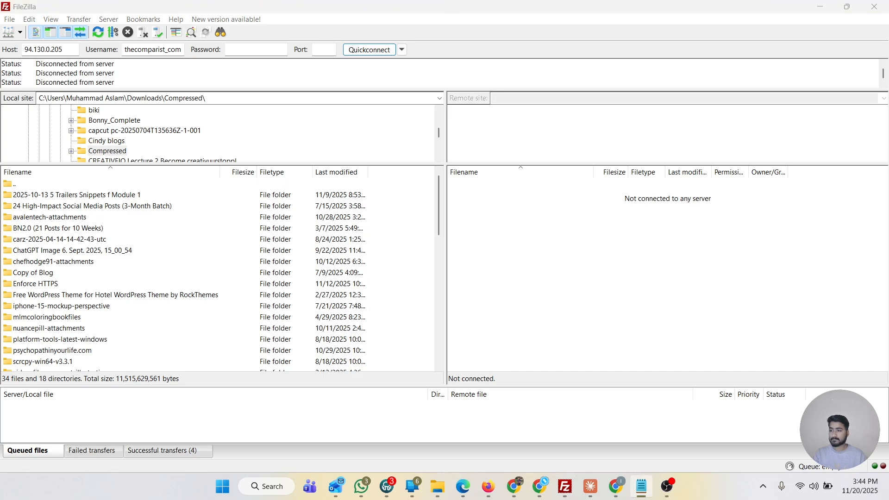
pyautogui.hotkey('alt', 'Tab')
pyautogui.press('Tab')
pyautogui.hotkey('ctrl', 'v')
pyautogui.click(334, 53)
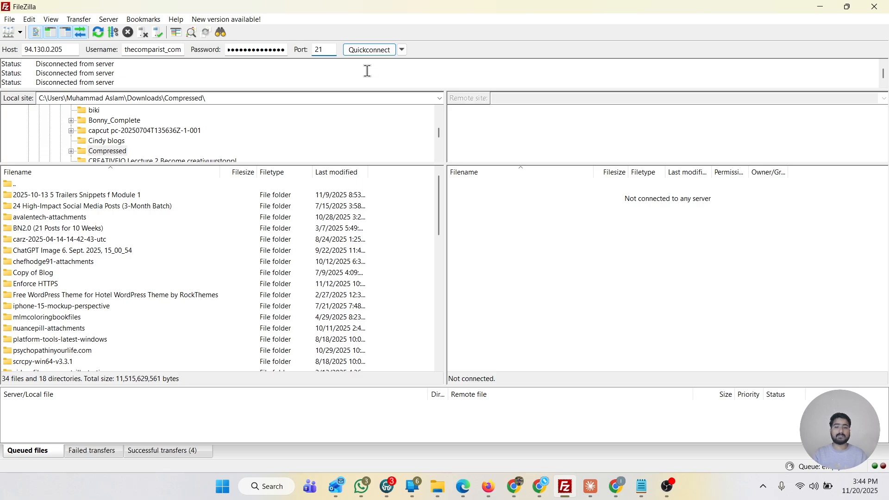
pyautogui.click(366, 54)
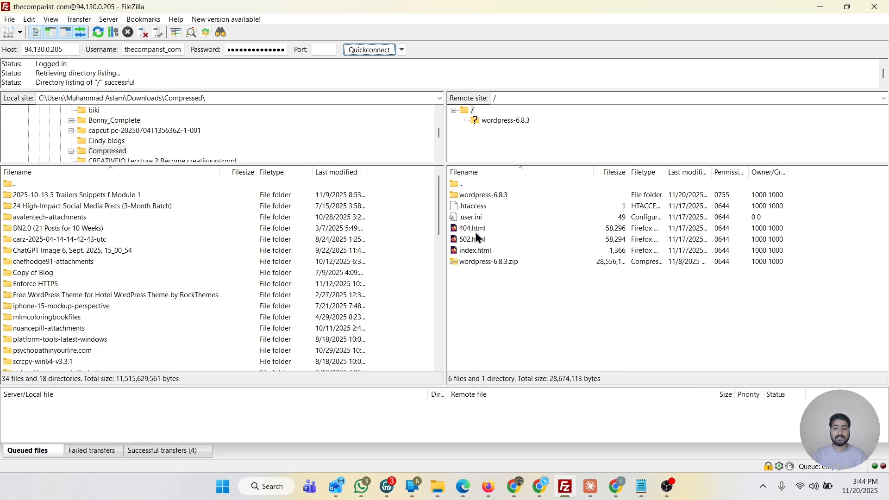
# Delete the wordpress-6.8.3 folder and all files from the server's root directory.
pyautogui.moveTo(461, 296); pyautogui.dragTo(481, 199)
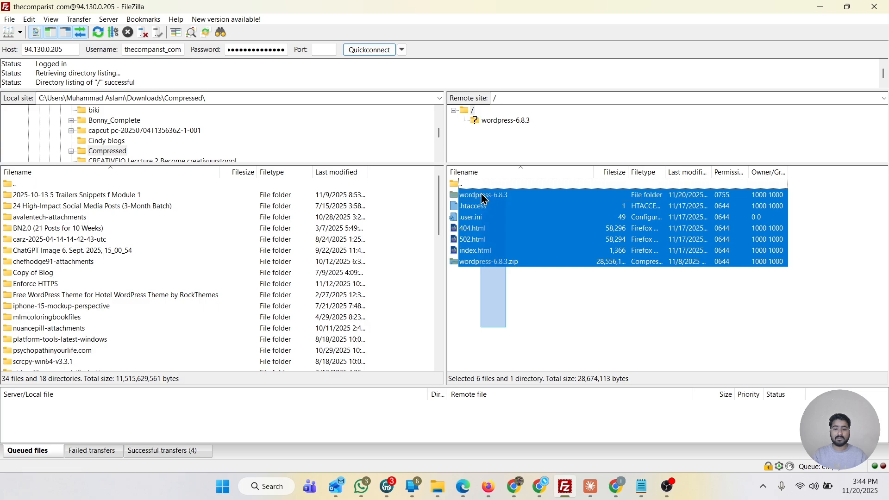
pyautogui.rightClick(481, 200)
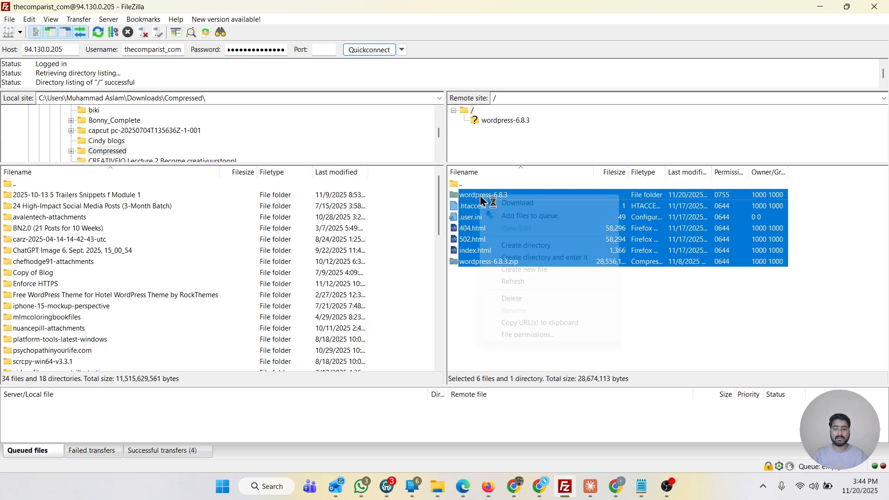
pyautogui.click(524, 301)
pyautogui.click(493, 240)
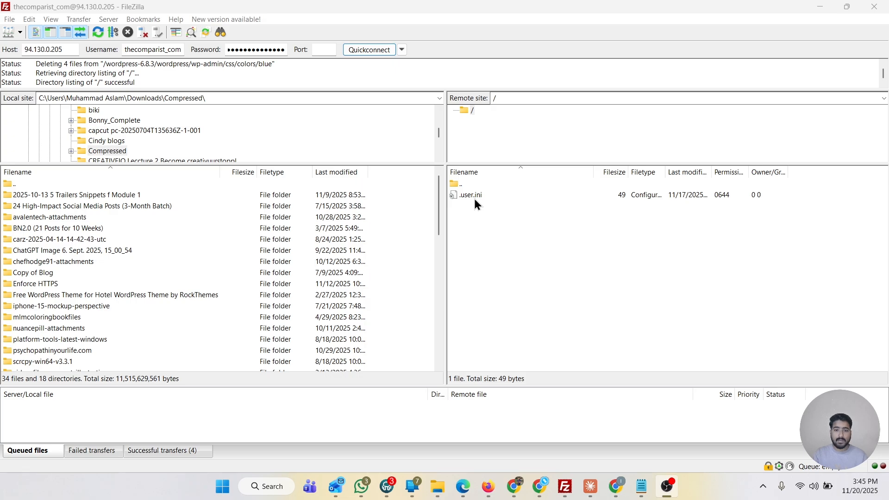
# Switch to the browser and load thecomparist.com in a new tab to check the site.
pyautogui.click(541, 486)
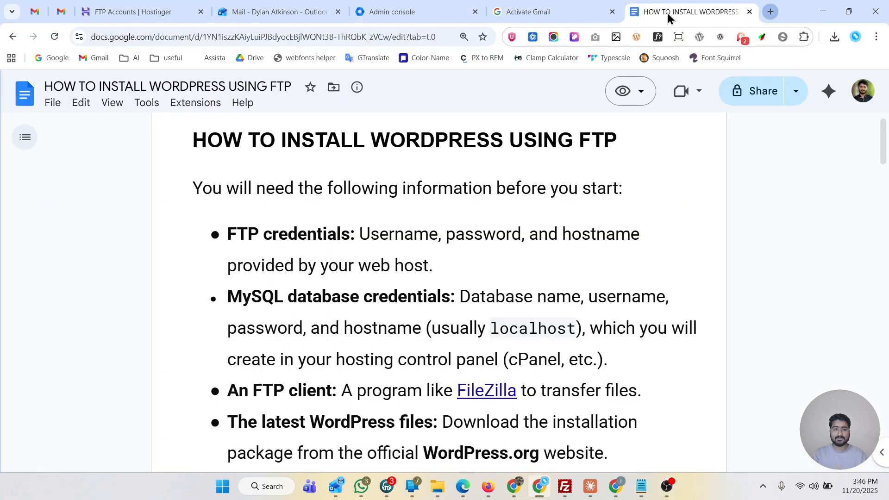
pyautogui.hotkey('ctrl', 't')
pyautogui.rightClick(316, 36)
pyautogui.click(373, 138)
pyautogui.press('Return')
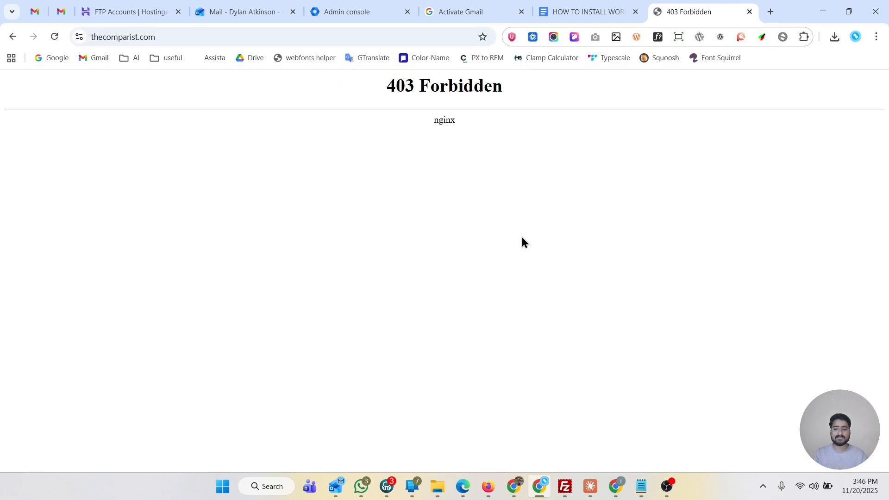
# Return to FileZilla and upload wordpress-6.8.3.zip and unzip.php from the local Compressed folder to the server's root directory.
pyautogui.click(567, 488)
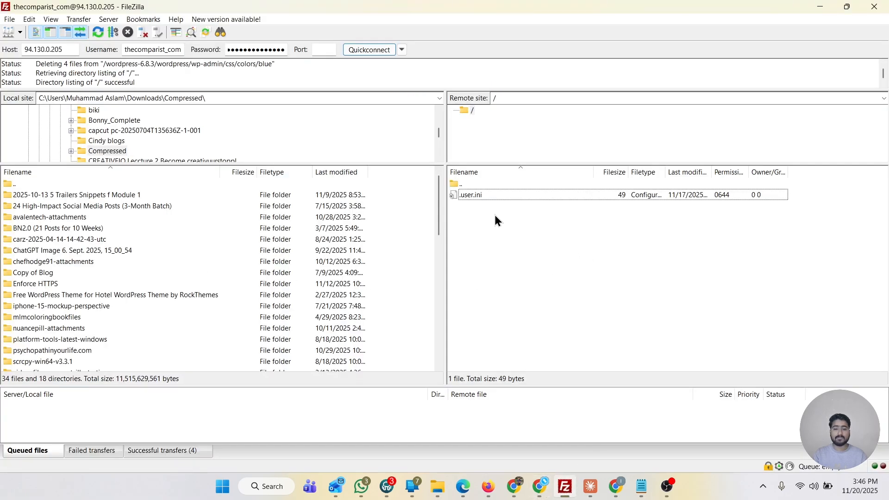
pyautogui.scroll(-12, 251, 265)
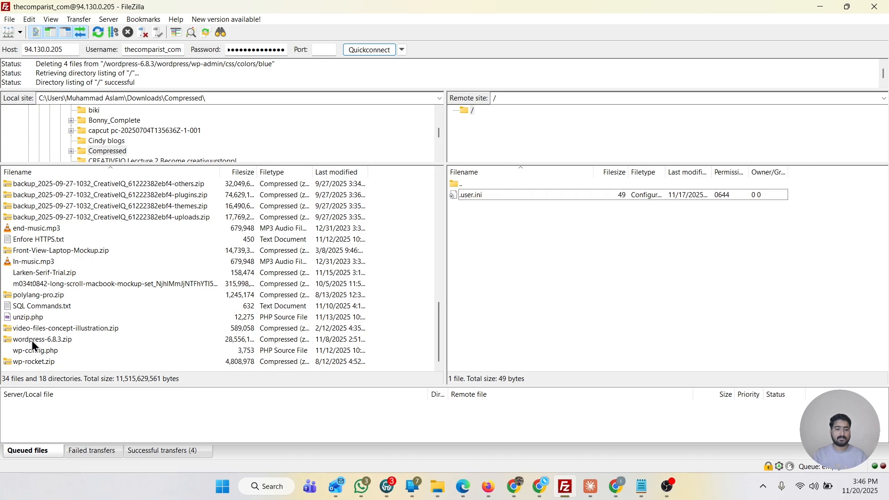
pyautogui.moveTo(31, 340); pyautogui.dragTo(505, 256)
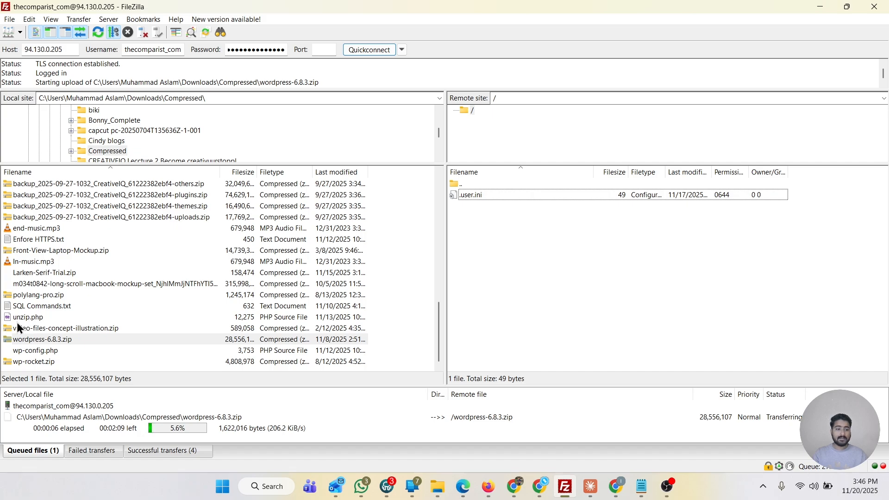
pyautogui.moveTo(28, 319); pyautogui.dragTo(573, 278)
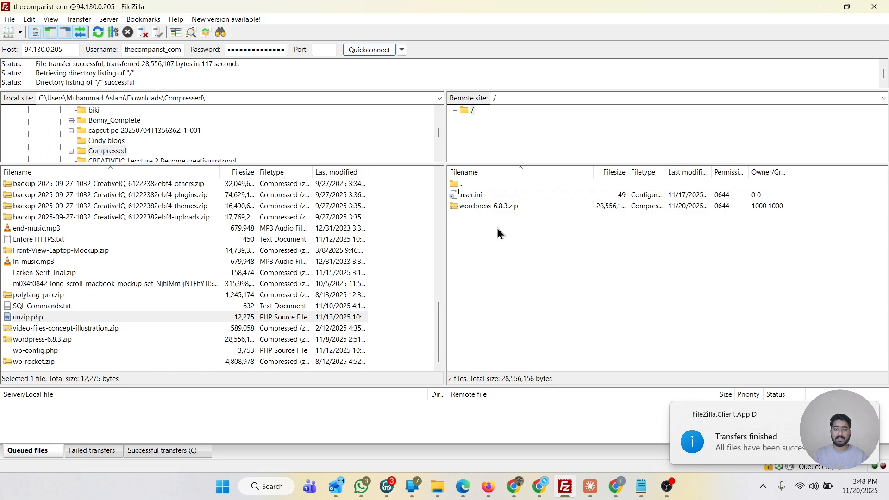
# Check which actions are available for the uploaded wordpress-6.8.3.zip, and upload unzip.php to the server's root directory again.
pyautogui.click(477, 207)
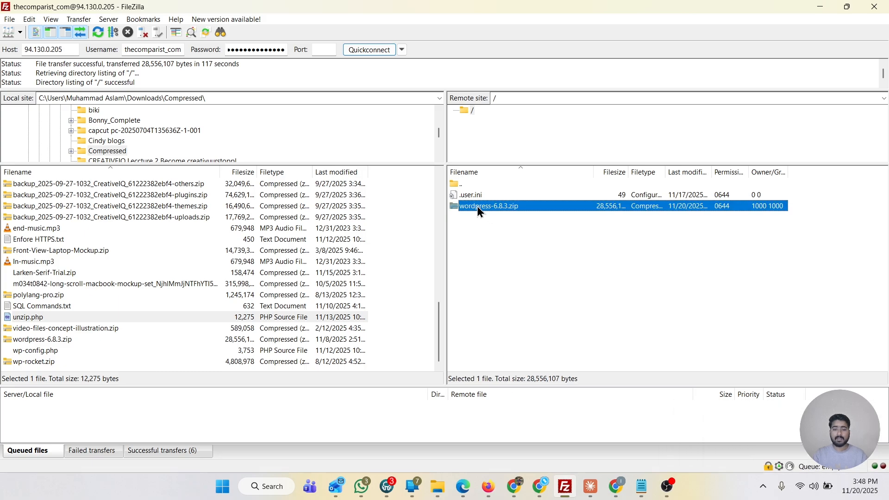
pyautogui.click(482, 233)
pyautogui.rightClick(494, 203)
pyautogui.click(480, 222)
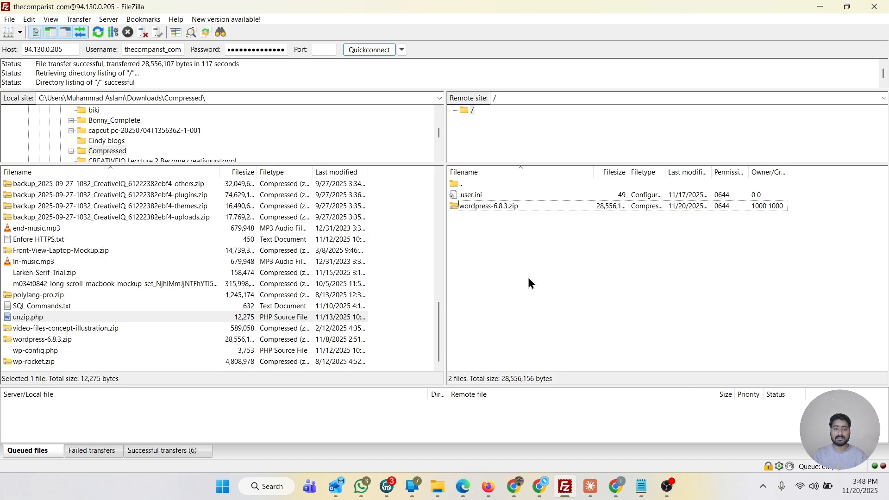
pyautogui.moveTo(17, 320); pyautogui.dragTo(527, 270)
# Open thecomparist.com/unzip.php in the browser and extract wordpress-6.8.3.zip into the current directory.
pyautogui.click(540, 486)
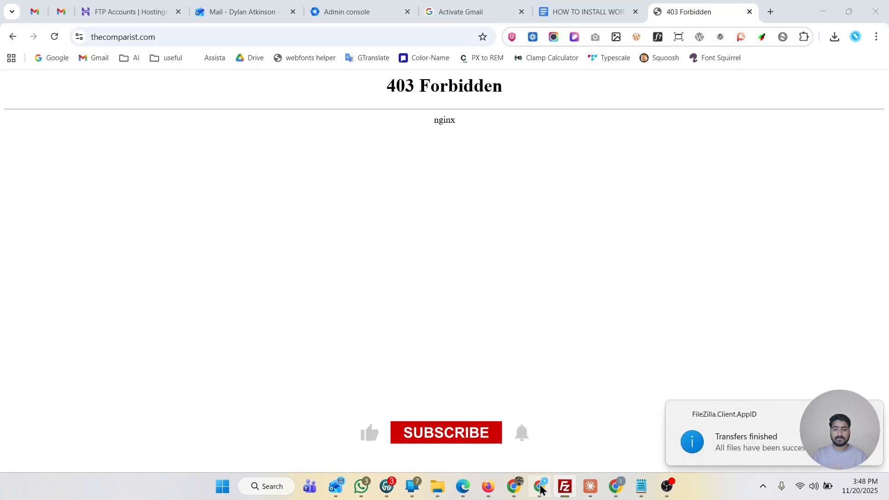
pyautogui.click(50, 36)
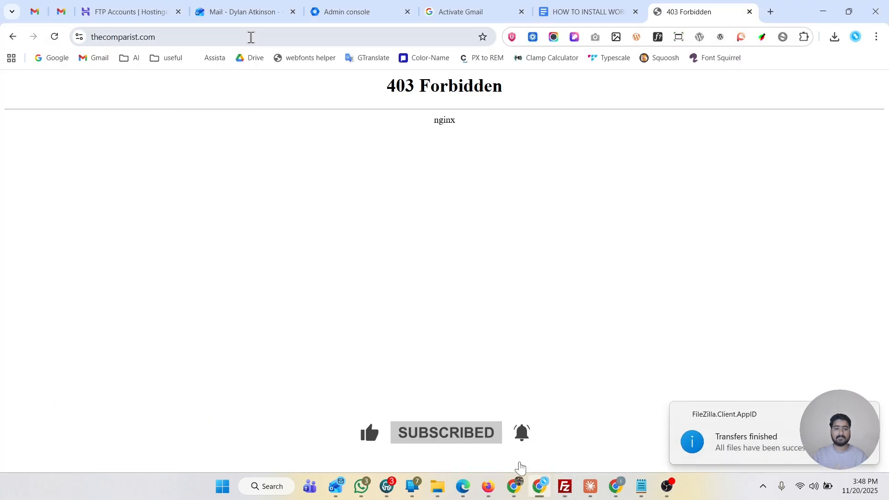
pyautogui.click(276, 40)
pyautogui.click(321, 40)
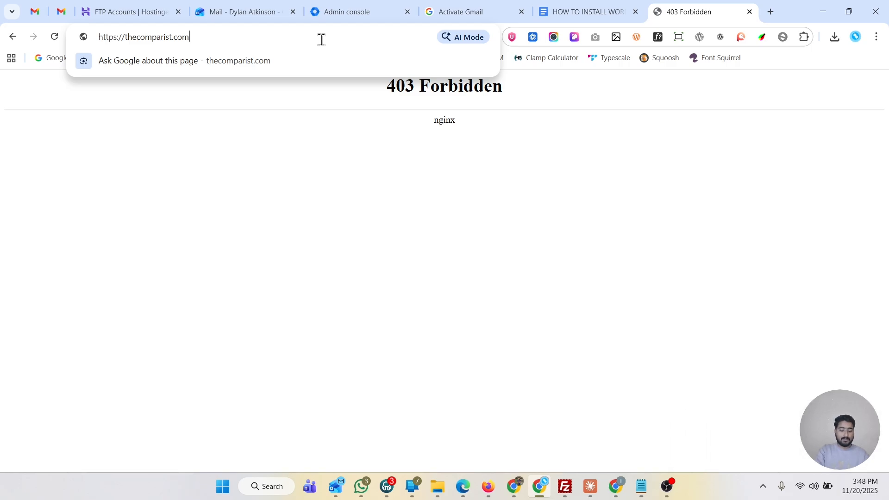
pyautogui.write('/UN')
pyautogui.press('BackSpace')
pyautogui.press('BackSpace')
pyautogui.press('capslock')
pyautogui.write('unzip')
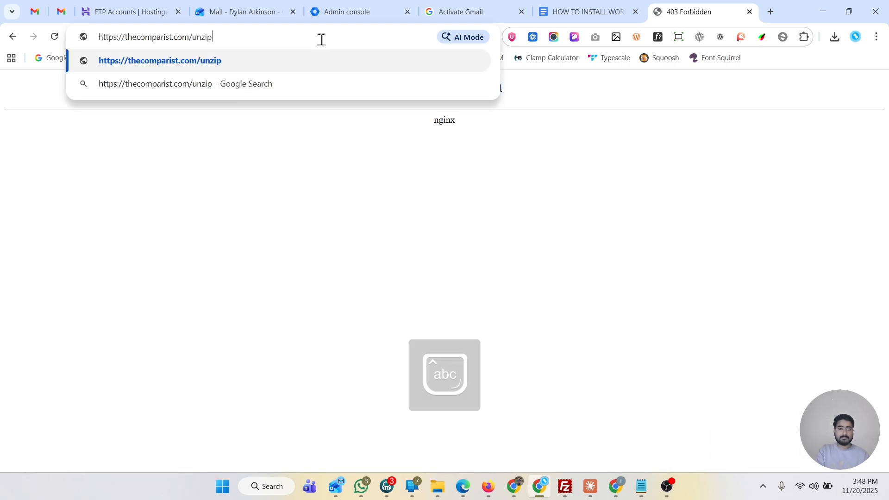
pyautogui.write('.php')
pyautogui.press('Return')
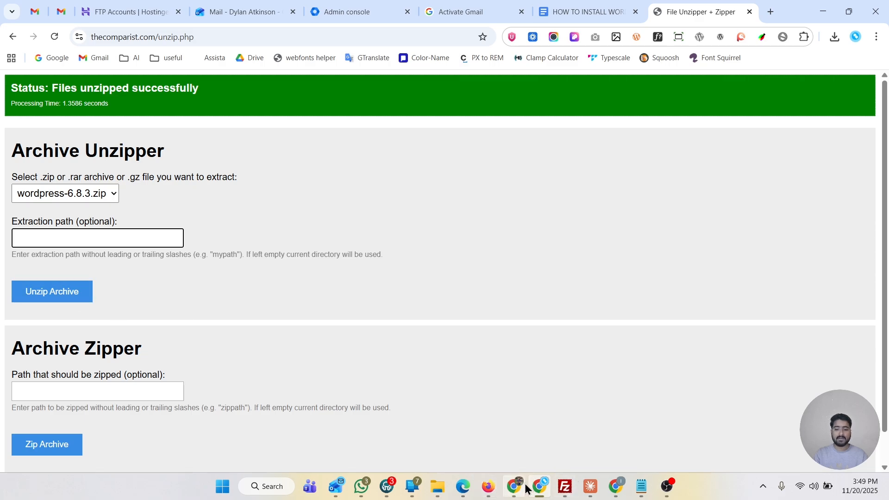
# Switch back to FileZilla and refresh the listing of the server's root directory.
pyautogui.click(564, 486)
pyautogui.rightClick(501, 250)
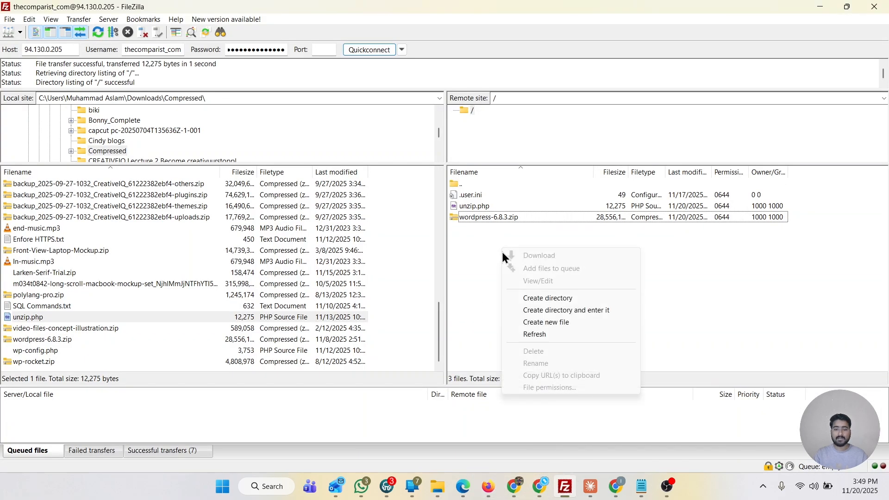
pyautogui.click(535, 334)
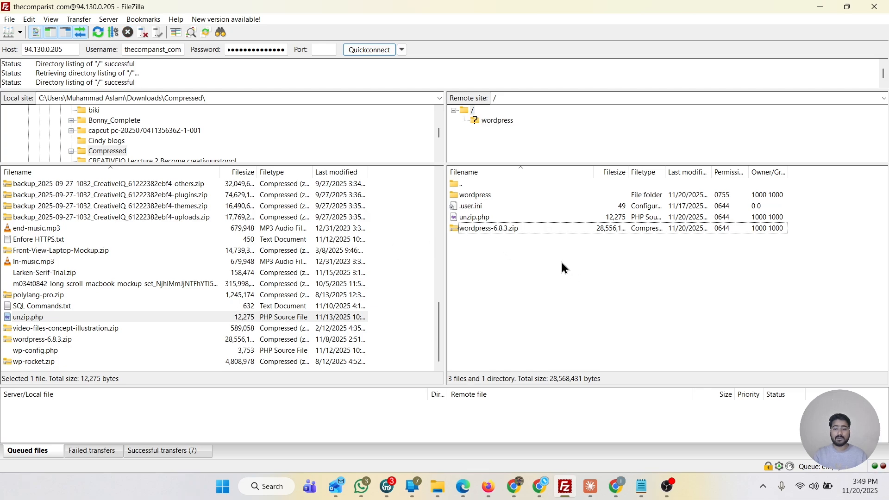
# Delete unzip.php and wordpress-6.8.3.zip from the server's root directory.
pyautogui.moveTo(494, 260); pyautogui.dragTo(479, 227)
pyautogui.rightClick(479, 226)
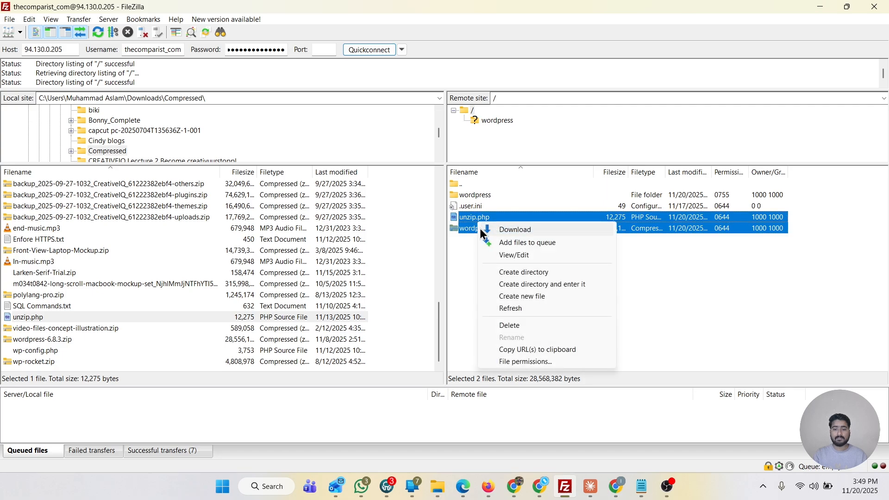
pyautogui.click(511, 327)
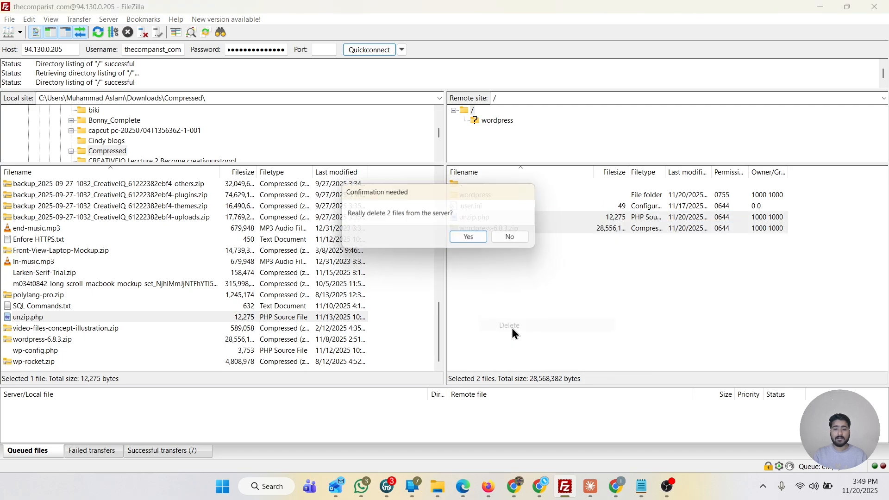
pyautogui.click(479, 240)
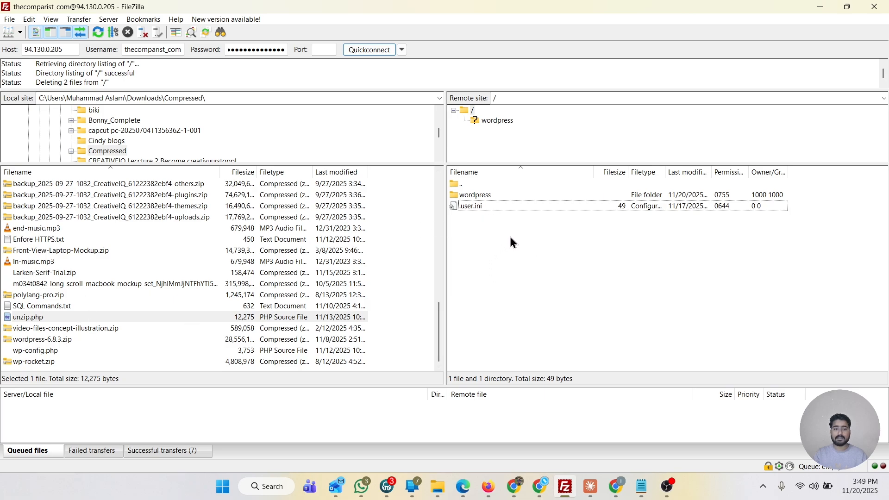
# Move all files and folders inside the server's wordpress folder up to the root directory.
pyautogui.doubleClick(455, 198)
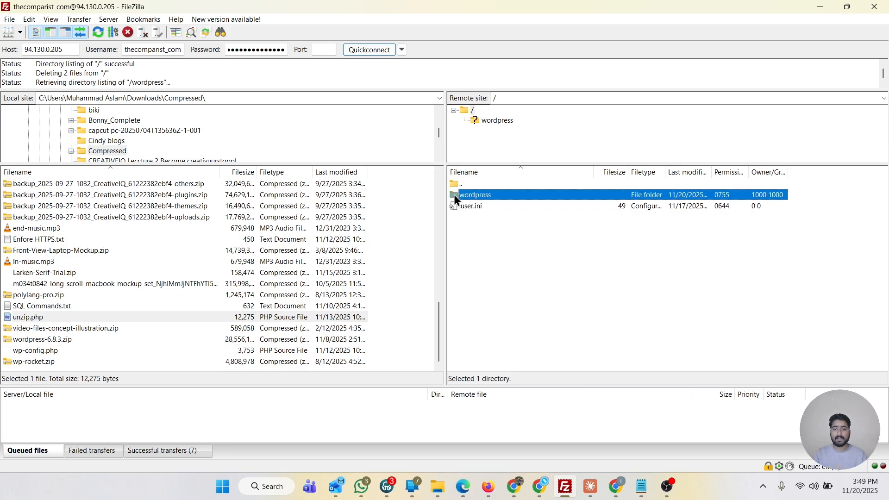
pyautogui.hotkey('ctrl', 'a')
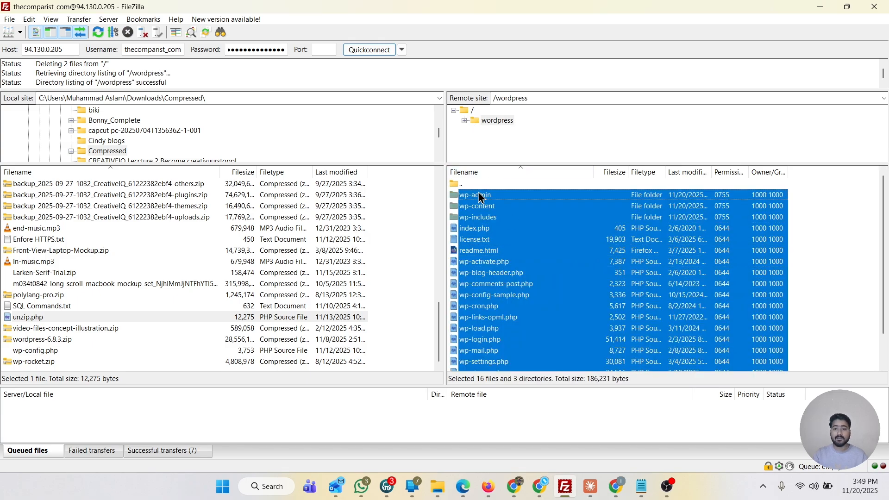
pyautogui.moveTo(481, 198); pyautogui.dragTo(465, 184)
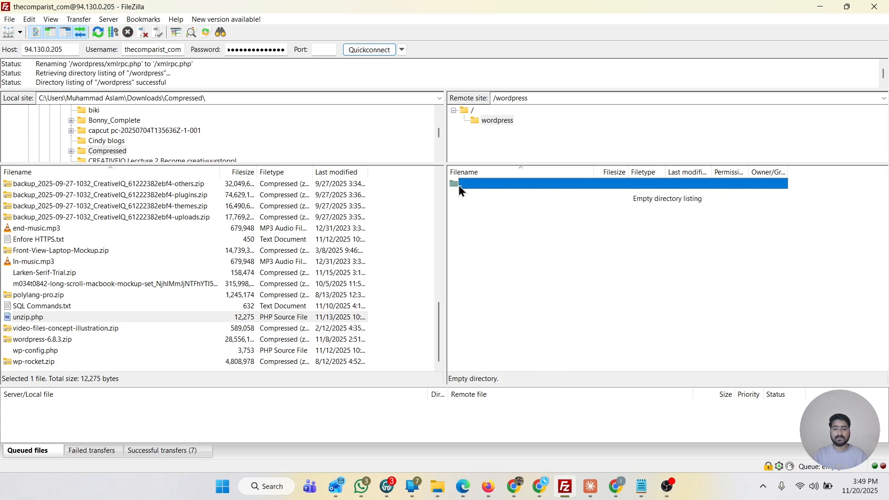
# Return to the server's root directory and delete the emptied wordpress folder.
pyautogui.doubleClick(455, 183)
pyautogui.rightClick(474, 198)
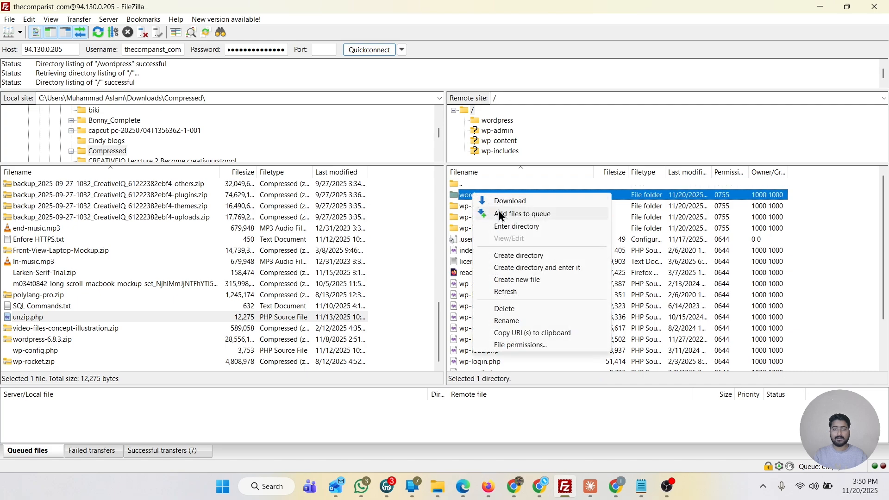
pyautogui.click(518, 308)
pyautogui.press('Return')
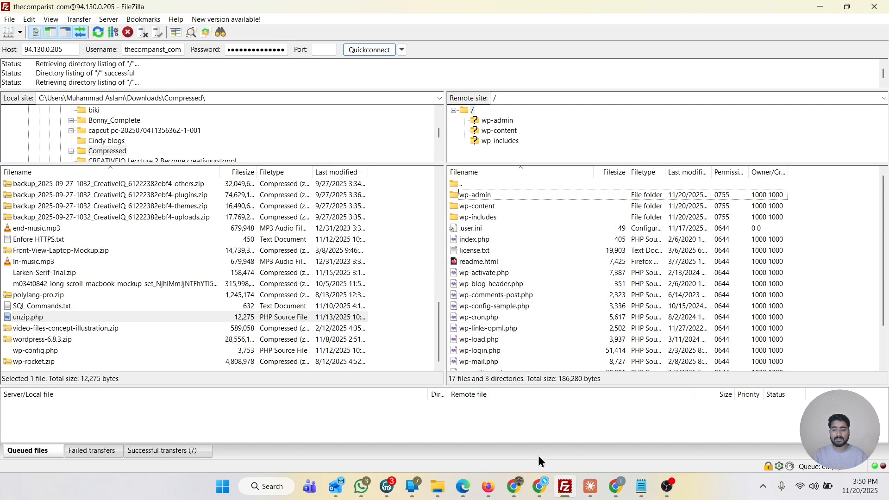
pyautogui.click(528, 428)
pyautogui.moveTo(193, 36); pyautogui.dragTo(290, 36)
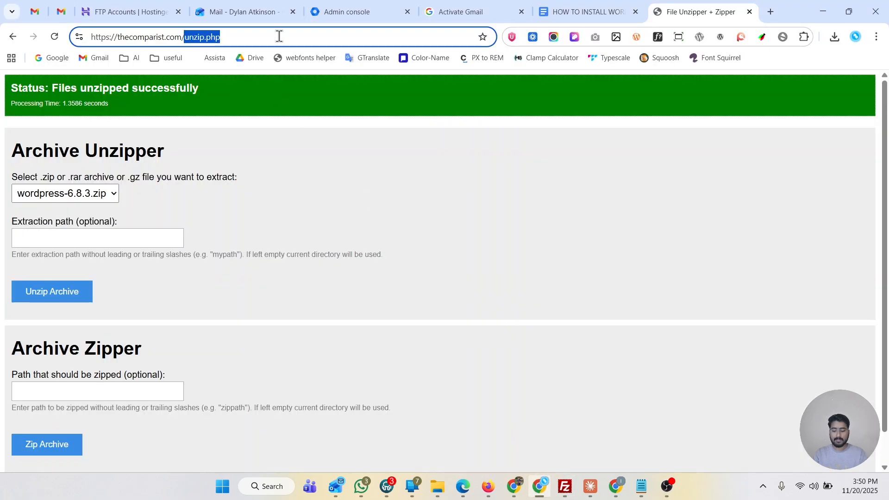
pyautogui.press('BackSpace')
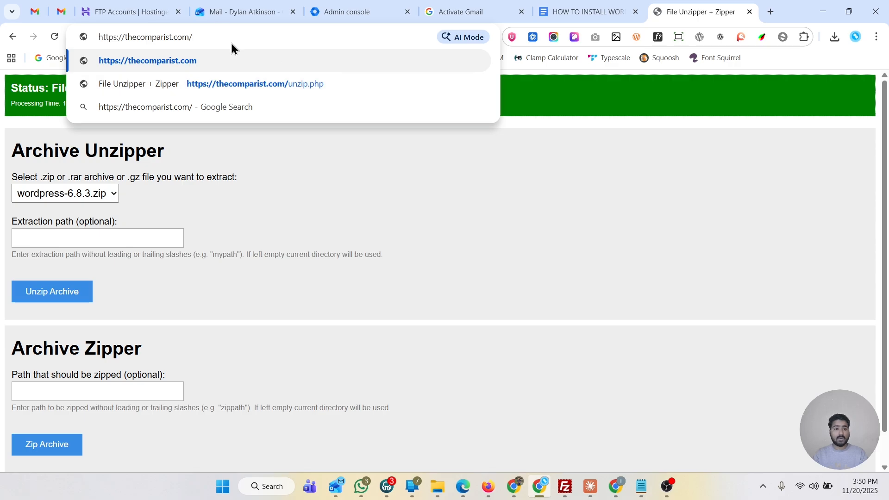
pyautogui.press('Return')
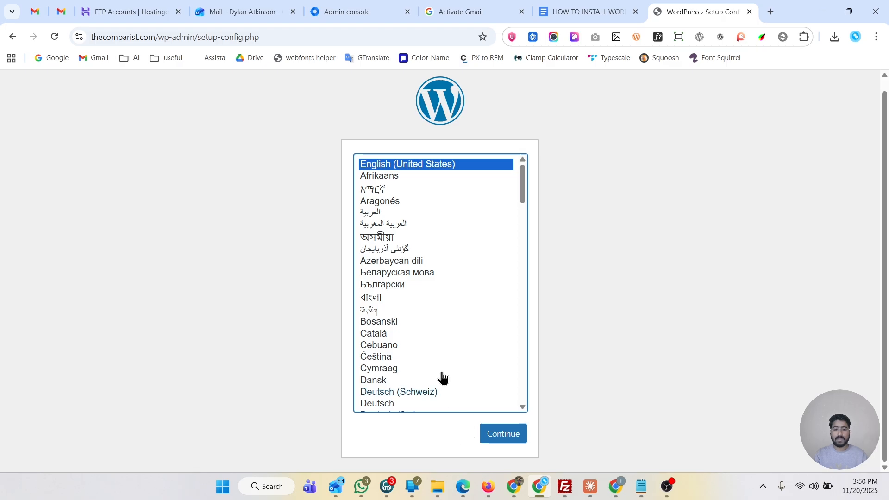
pyautogui.click(492, 440)
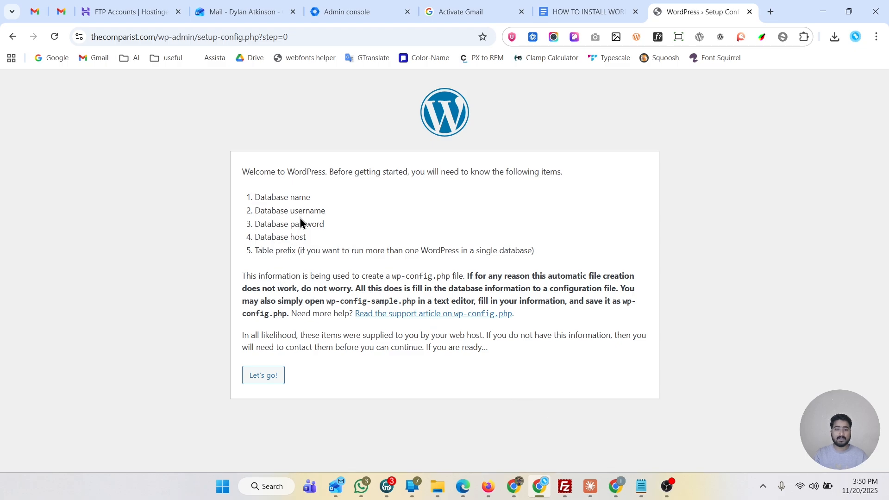
# Review the database items required for the setup and proceed to the database connection form.
pyautogui.moveTo(256, 197); pyautogui.dragTo(317, 198)
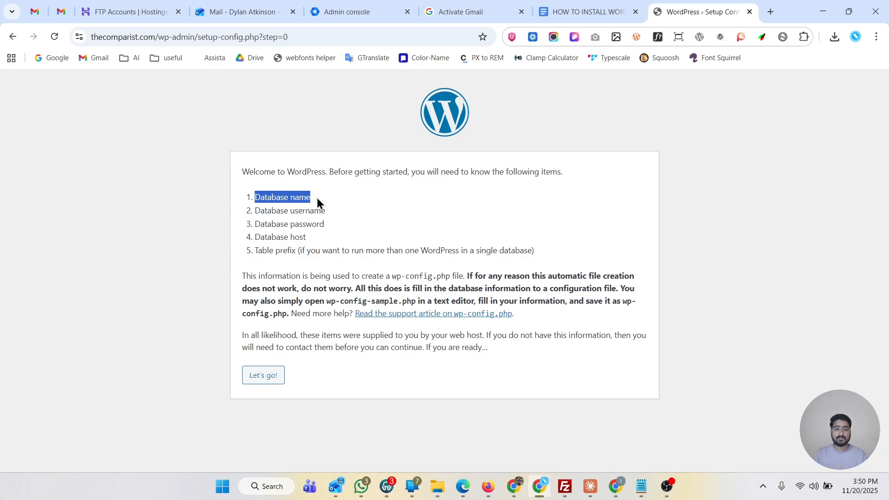
pyautogui.click(295, 211)
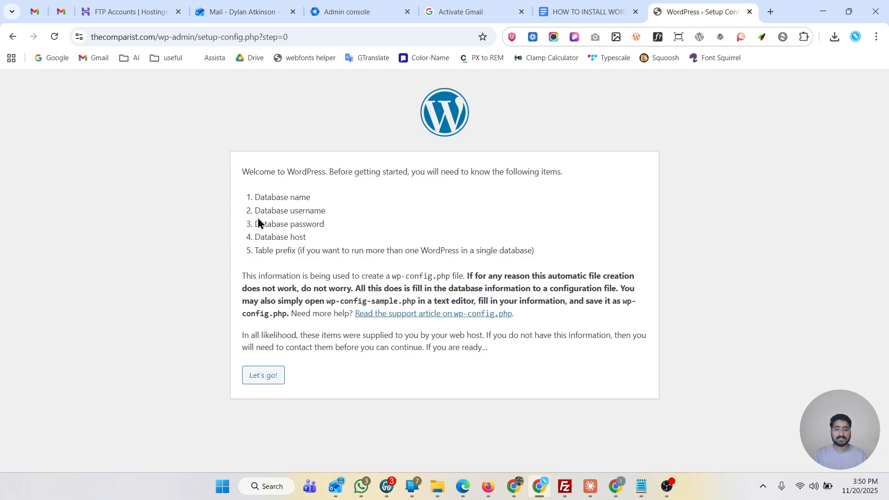
pyautogui.moveTo(255, 197); pyautogui.dragTo(314, 212)
pyautogui.moveTo(254, 225); pyautogui.dragTo(326, 225)
pyautogui.click(260, 250)
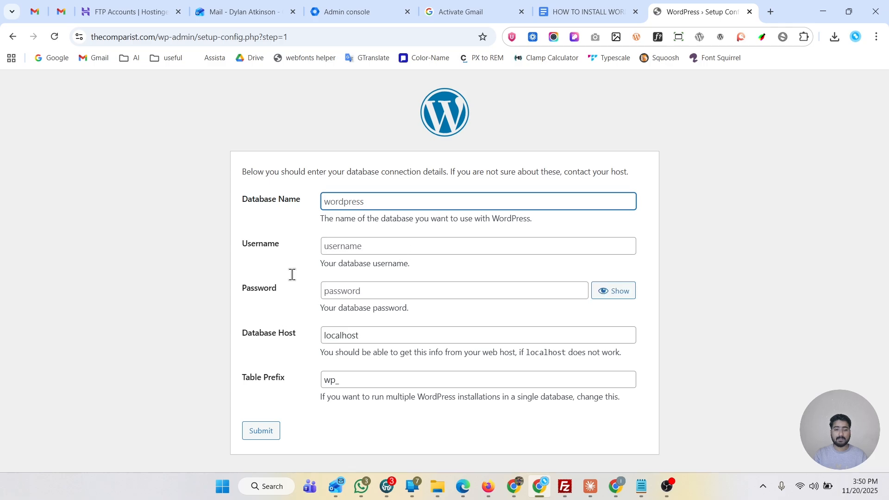
# Paste the database name, database username and database password from the saved notes into the connection form.
pyautogui.hotkey('alt', 'Tab')
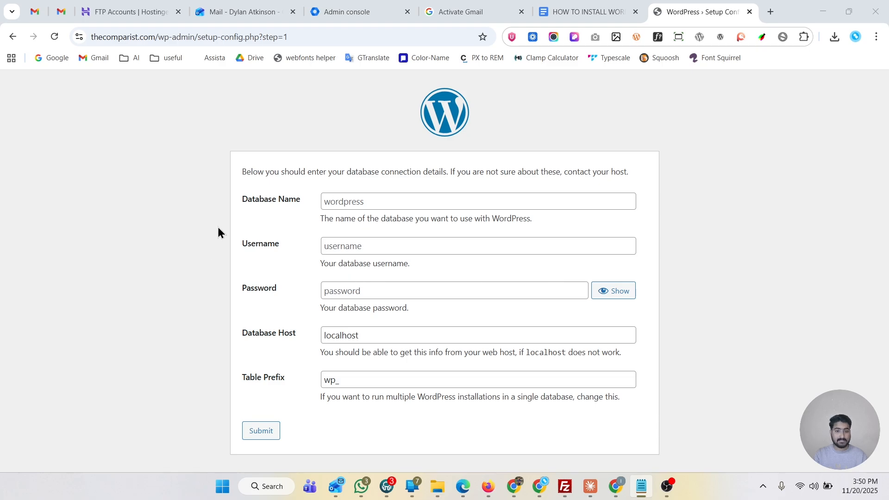
pyautogui.click(393, 200)
pyautogui.hotkey('ctrl', 'v')
pyautogui.click(415, 249)
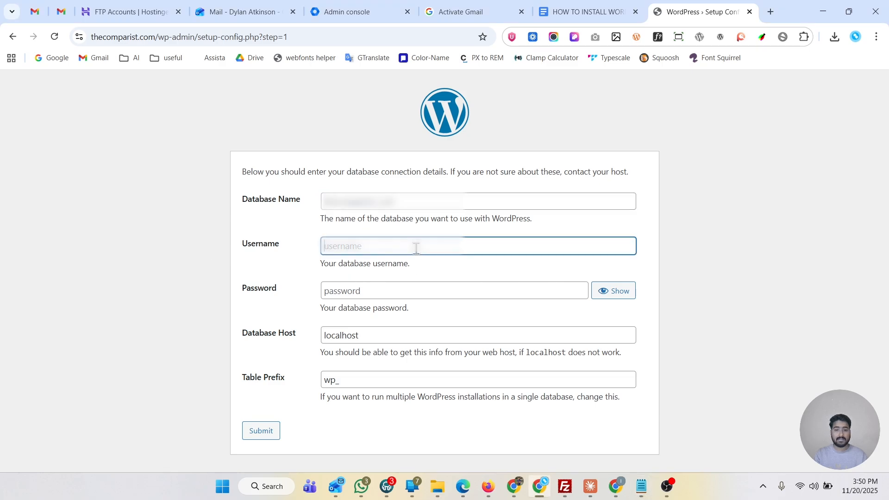
pyautogui.hotkey('ctrl', 'v')
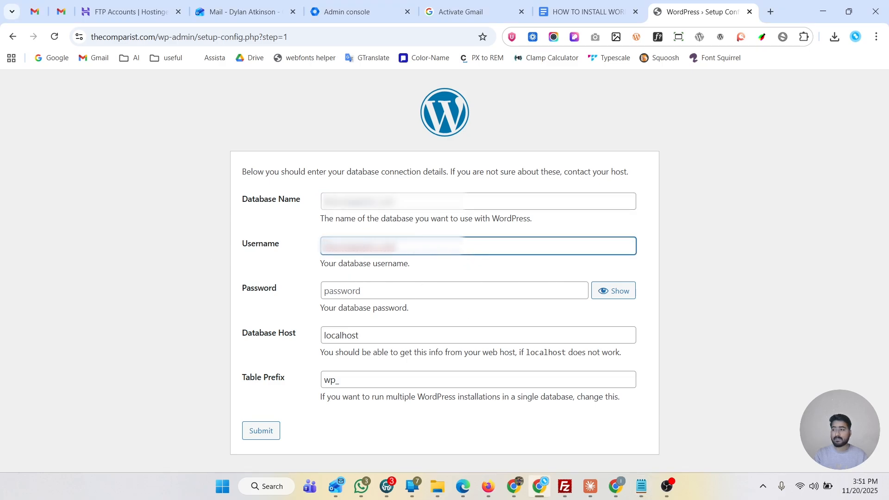
pyautogui.hotkey('alt', 'Tab')
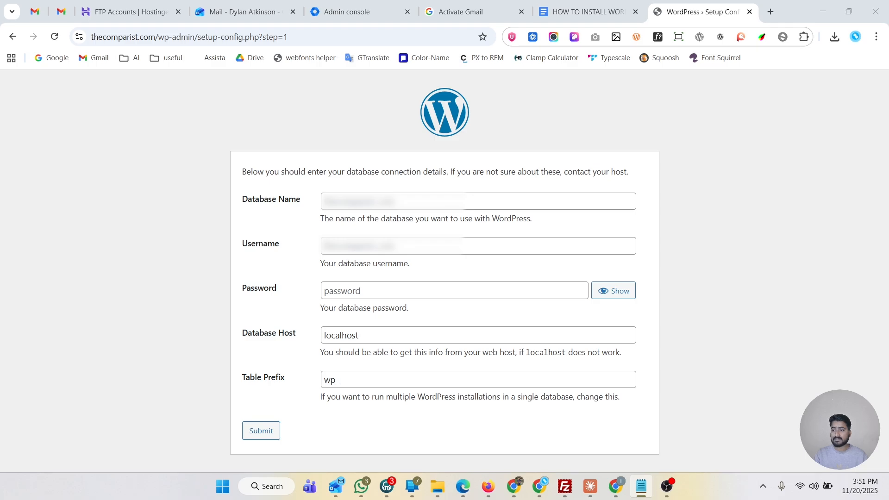
pyautogui.click(392, 293)
pyautogui.hotkey('ctrl', 'v')
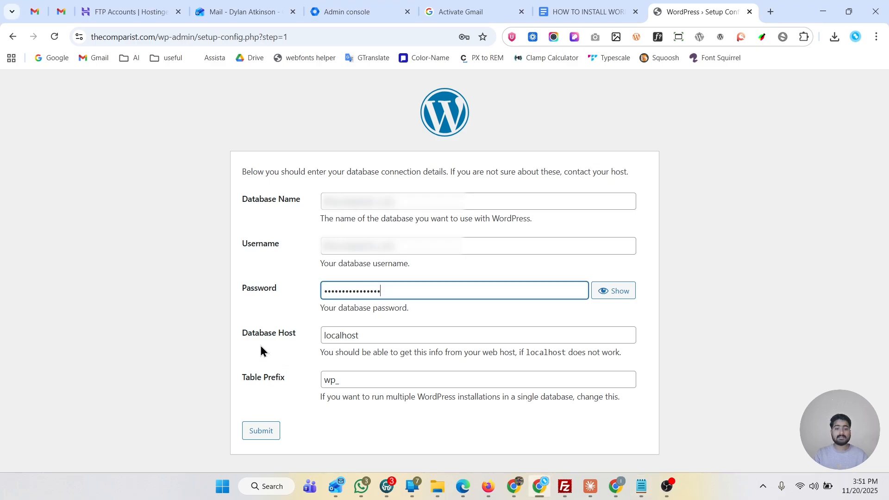
# Keep the database host localhost and table prefix wp_, and submit the connection details.
pyautogui.doubleClick(367, 335)
pyautogui.click(361, 362)
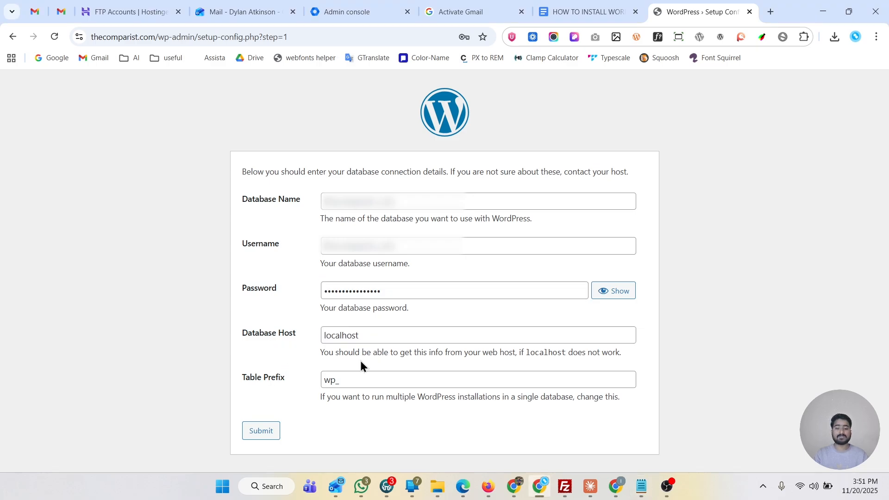
pyautogui.moveTo(315, 337); pyautogui.dragTo(292, 343)
pyautogui.click(260, 434)
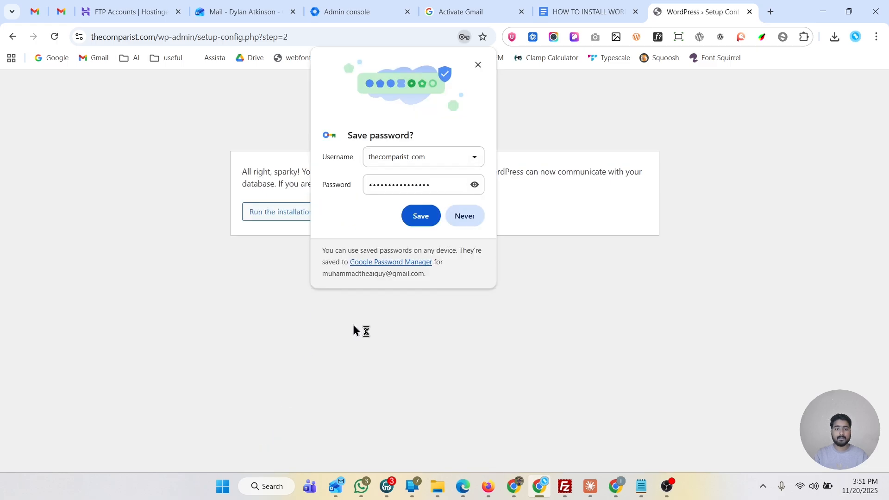
# Decline saving the database password in the browser and run the WordPress installation.
pyautogui.click(461, 226)
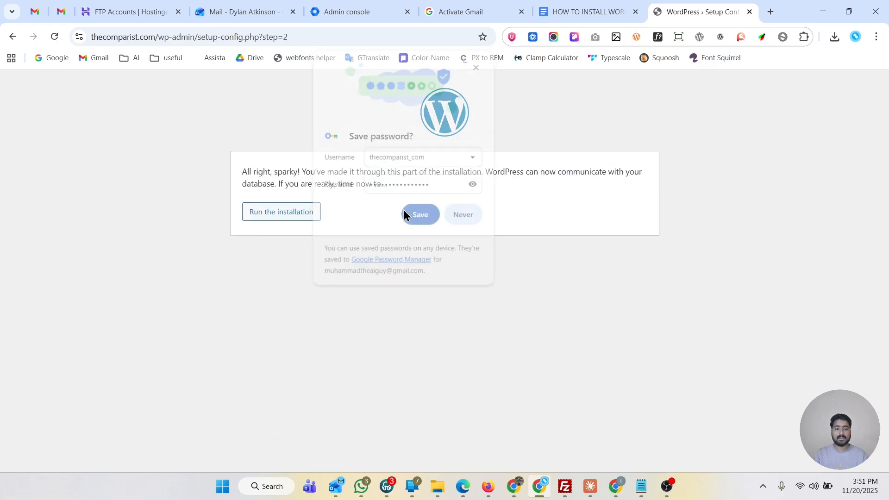
pyautogui.click(281, 215)
pyautogui.scroll(-1, 303, 224)
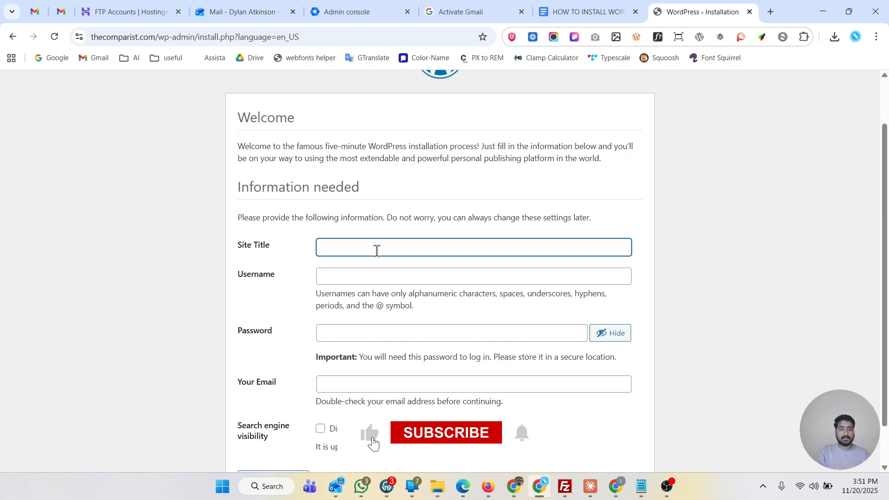
# Title the site "The Comparist", enter the admin username and password, and confirm use of a weak password.
pyautogui.write('The Comp')
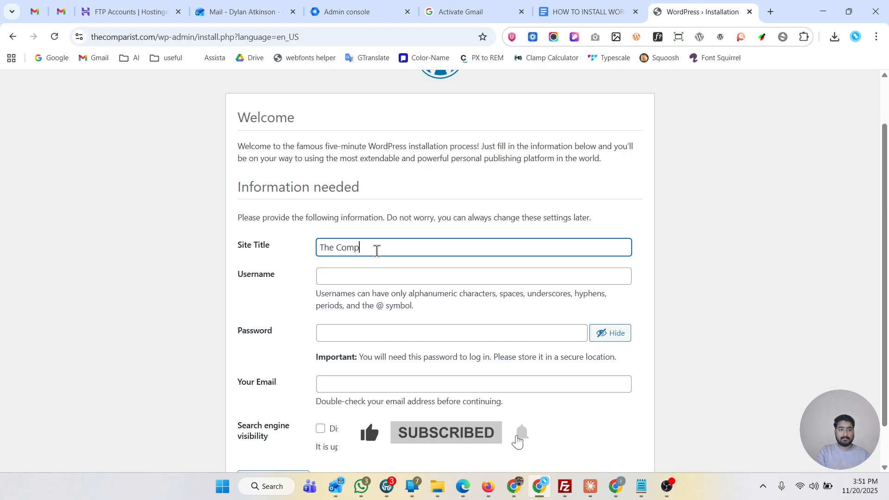
pyautogui.write('arist')
pyautogui.press('Tab')
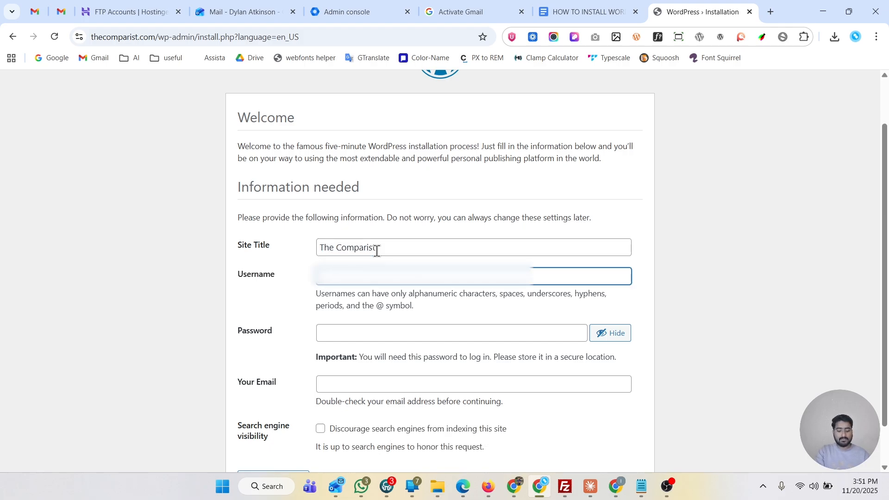
pyautogui.write('*********')
pyautogui.press('Tab')
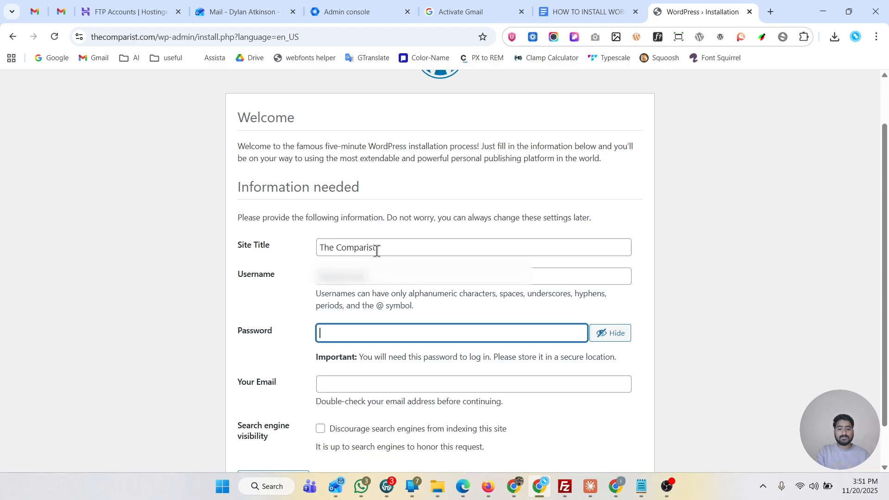
pyautogui.write('**')
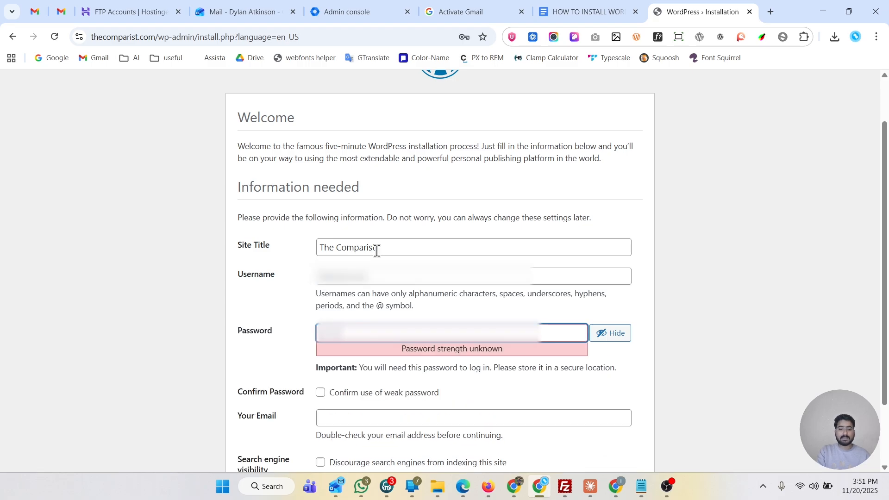
pyautogui.scroll(-2, 361, 278)
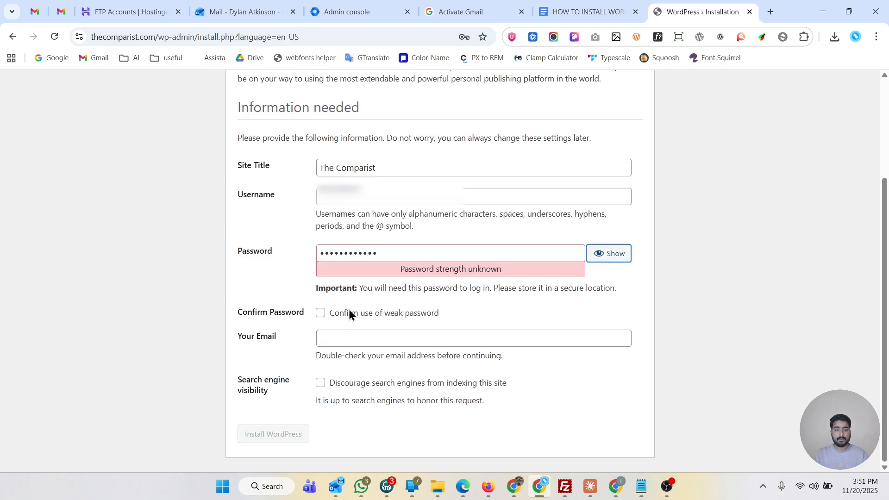
pyautogui.click(321, 315)
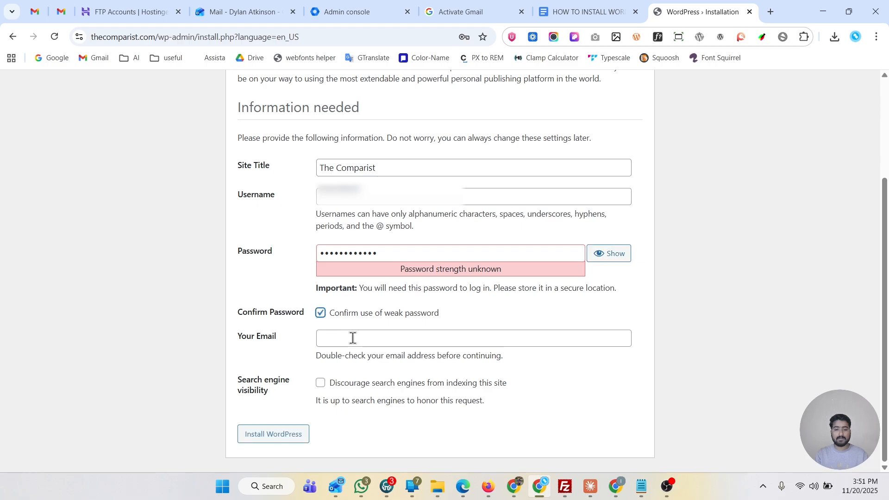
# Enter the administrator's email address and install WordPress.
pyautogui.click(365, 339)
pyautogui.write('*')
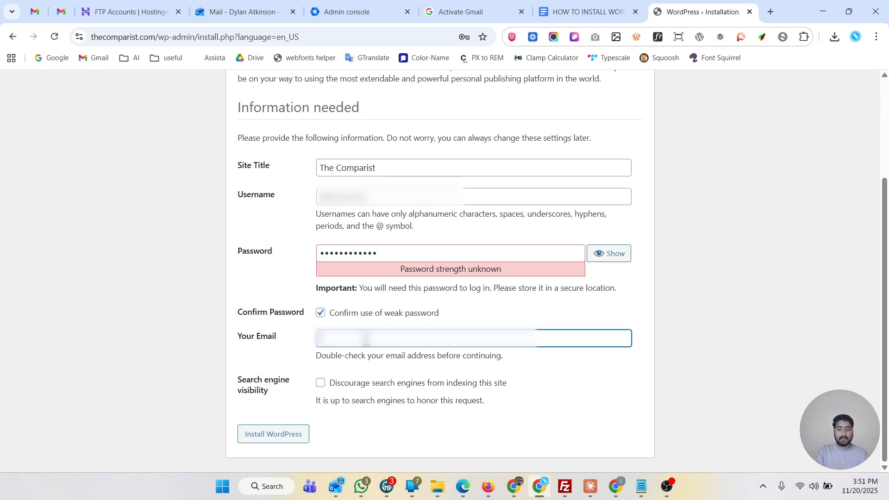
pyautogui.write('*********')
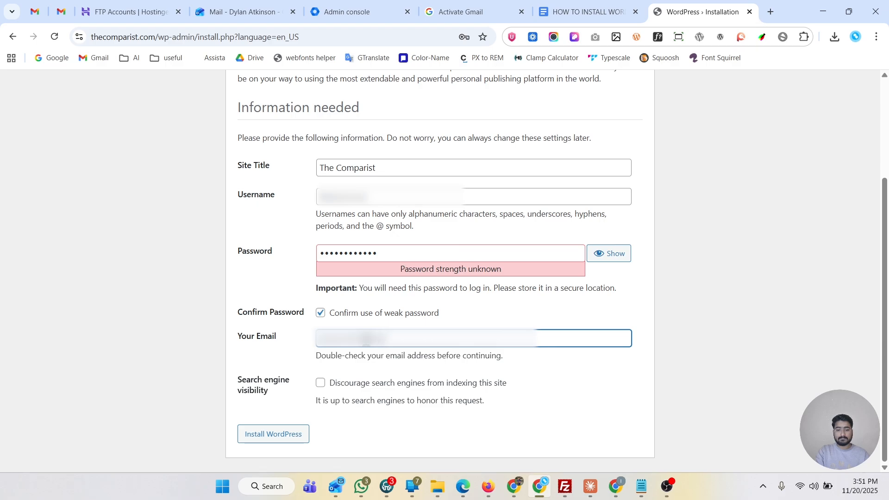
pyautogui.write('******')
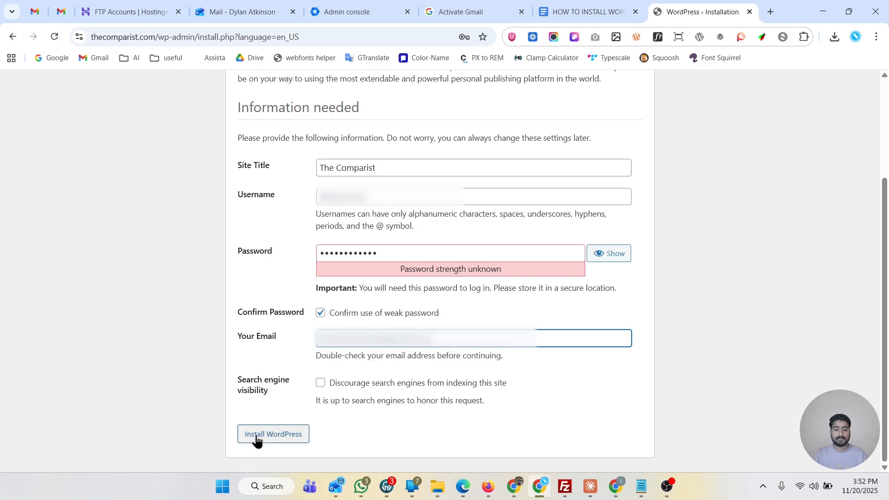
pyautogui.click(273, 439)
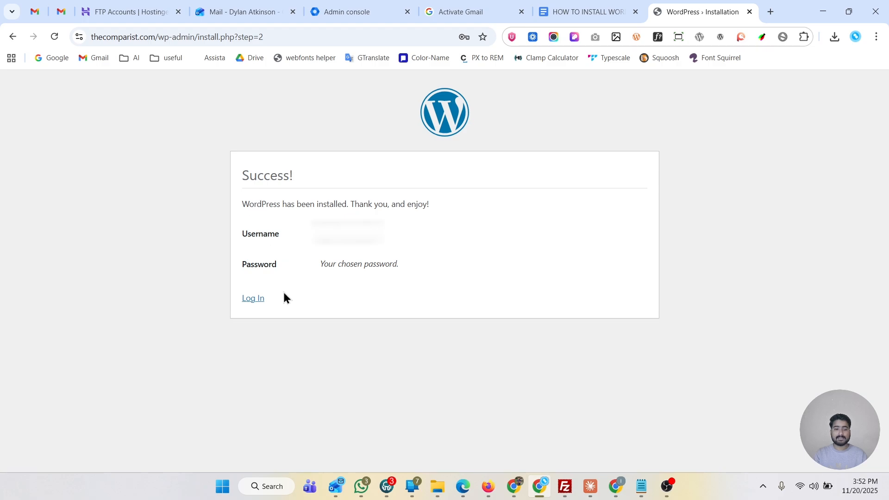
# Open the WordPress login page and log in to the dashboard with the account password.
pyautogui.click(256, 305)
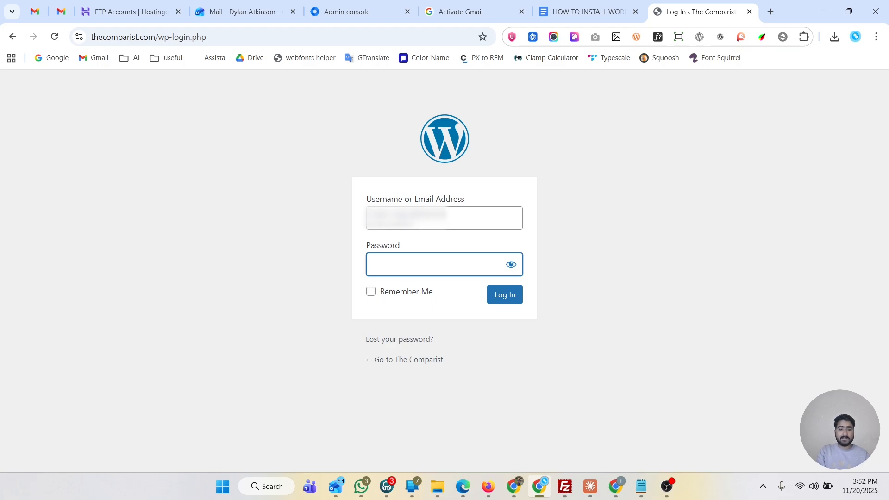
pyautogui.write('********')
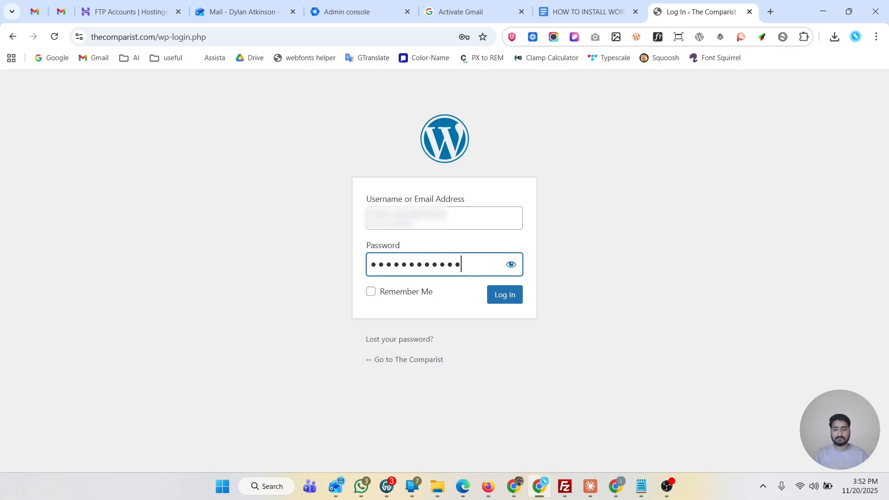
pyautogui.click(506, 296)
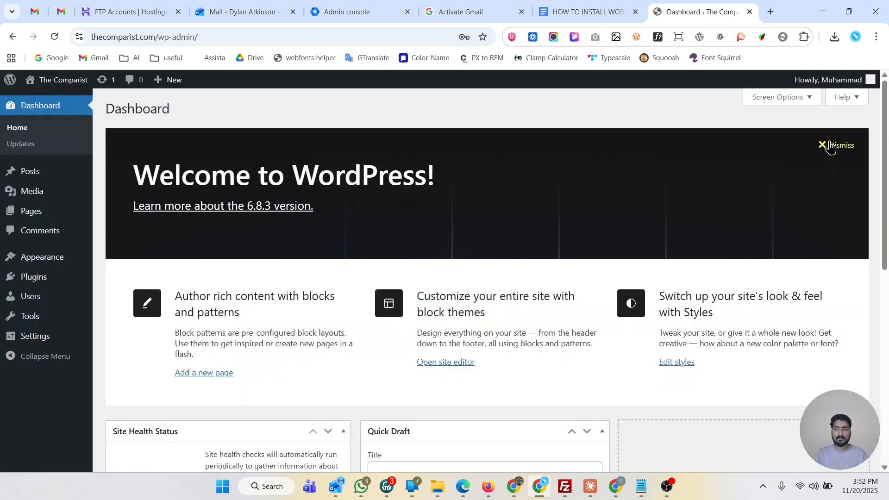
# Dismiss the dashboard's welcome panel and hide the Site Health Status, At a Glance, Activity, Quick Draft, and WordPress Events and News boxes.
pyautogui.click(831, 145)
pyautogui.click(789, 103)
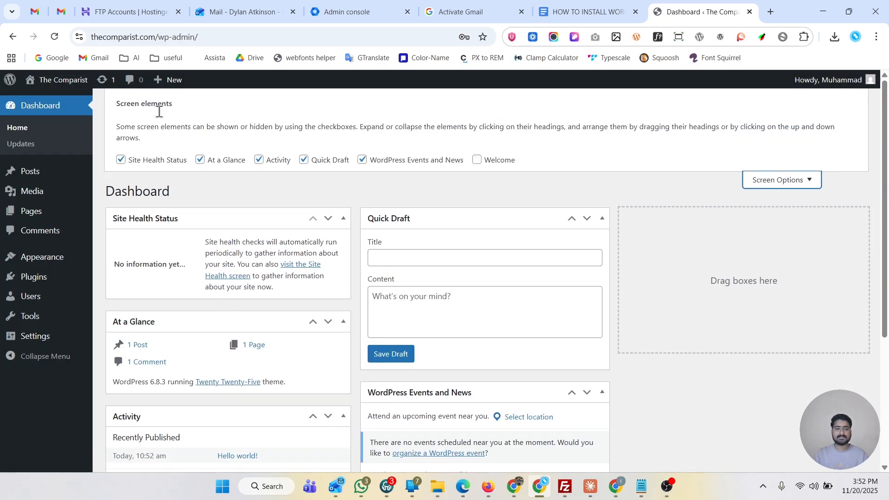
pyautogui.click(148, 161)
pyautogui.click(199, 161)
pyautogui.click(259, 160)
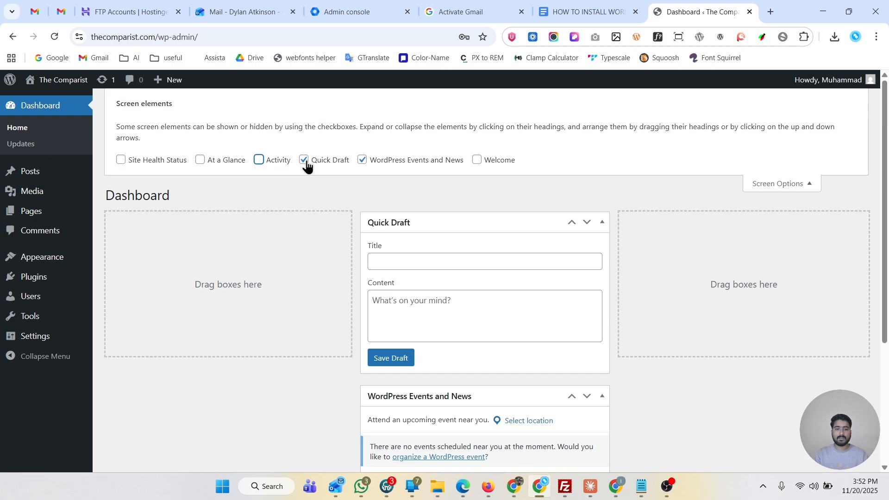
pyautogui.click(304, 160)
pyautogui.click(362, 160)
pyautogui.click(789, 165)
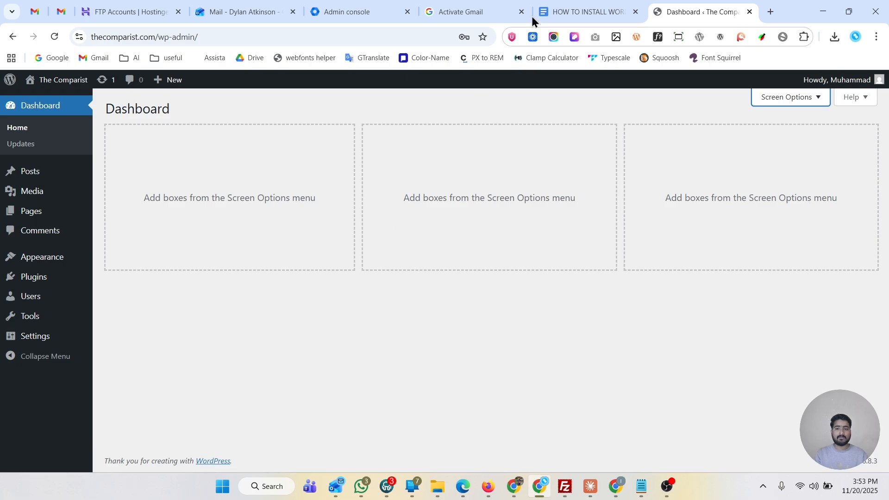
# Switch to the Google Docs guide "HOW TO INSTALL WORDPRESS USING FTP" and review its list of information needed before starting.
pyautogui.click(580, 13)
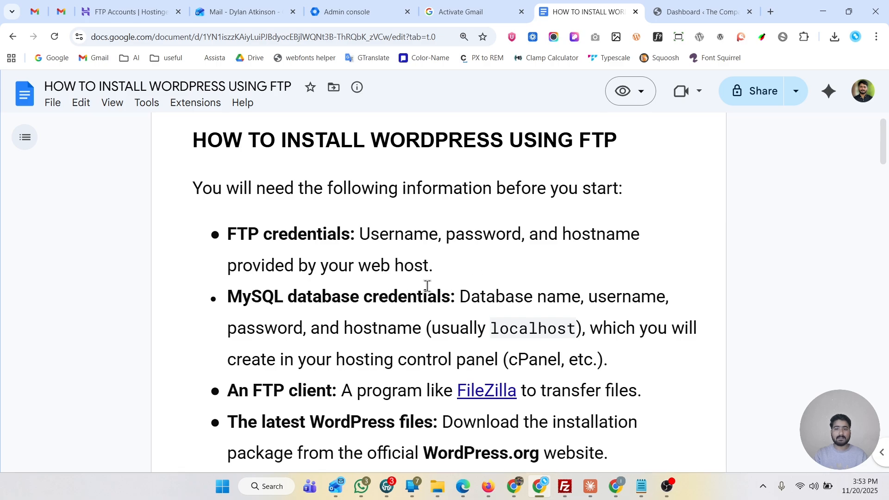
pyautogui.scroll(-3, 362, 284)
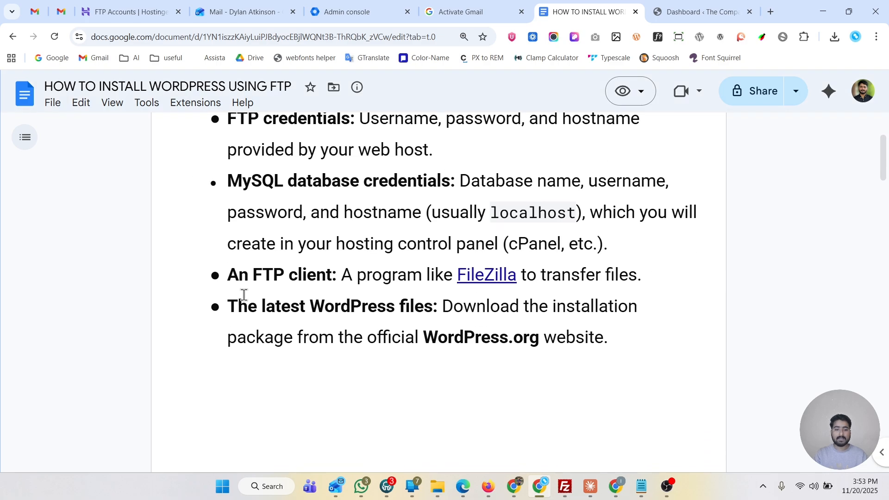
pyautogui.scroll(1, 283, 315)
pyautogui.scroll(1, 283, 319)
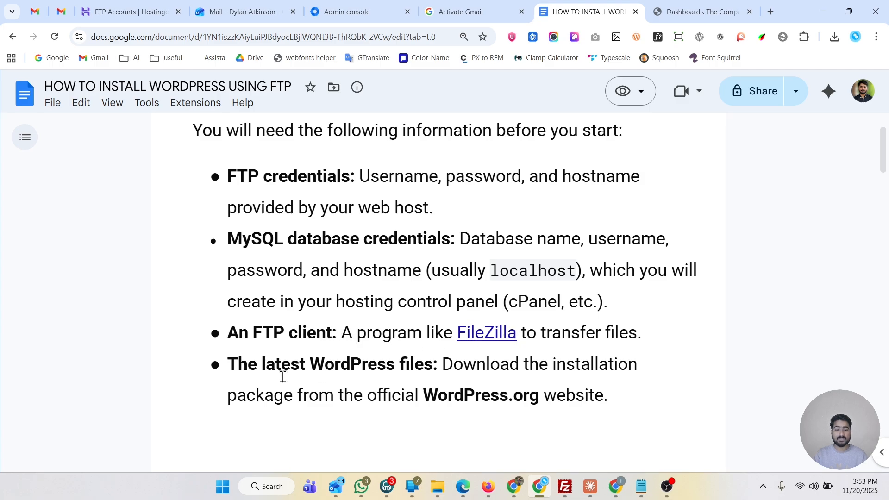
pyautogui.scroll(2, 279, 384)
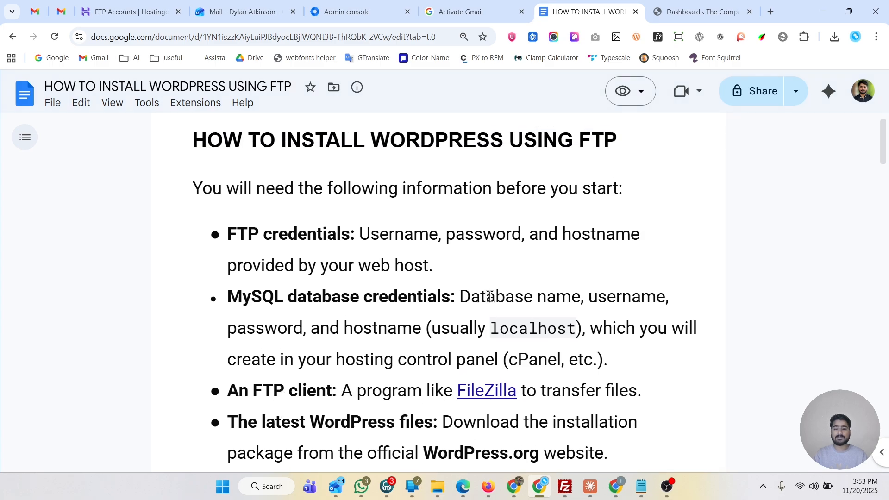